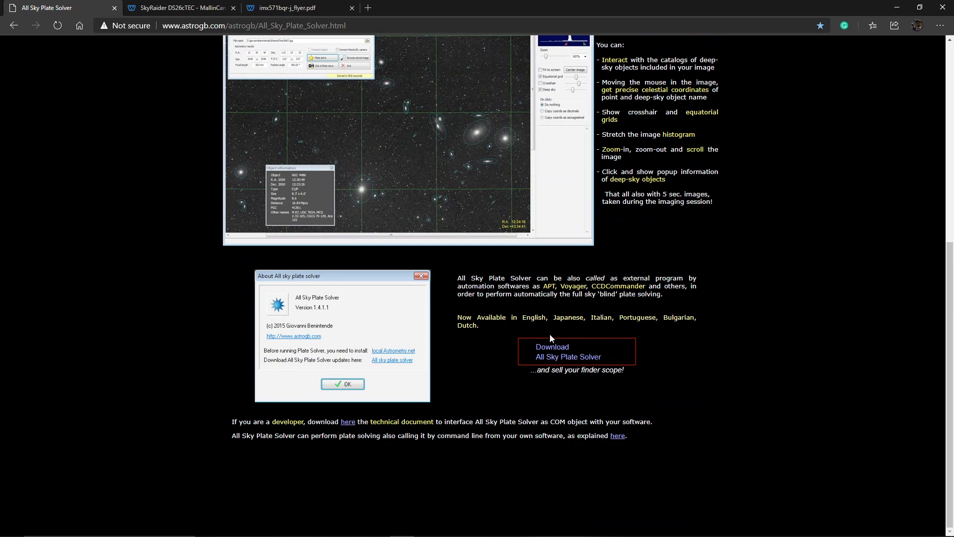
Review the All Sky Plate Solver page, the SkyRaider DS26cTEC camera page and the imx571bqr-j sensor flyer, and minimize the browser.
scroll(706, 360, "up", 7)
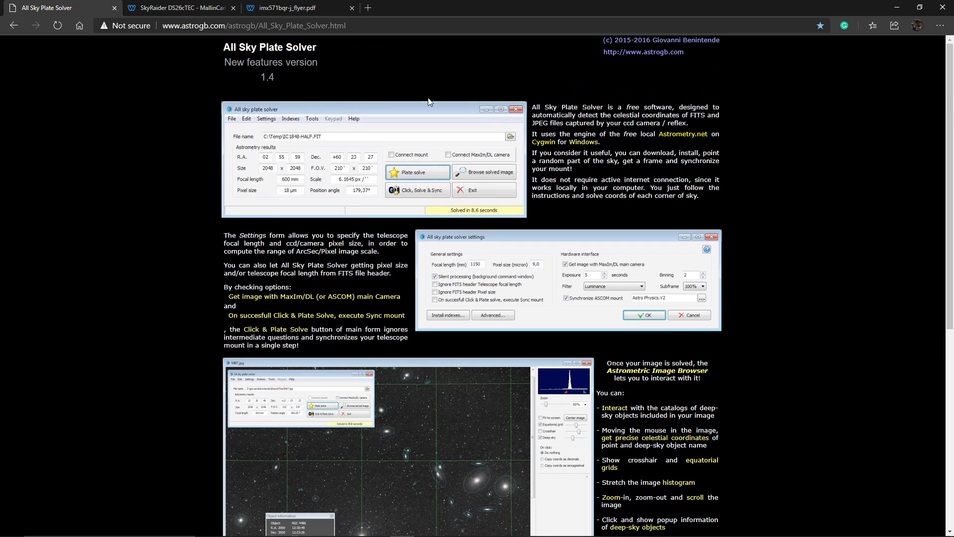
left_click(184, 4)
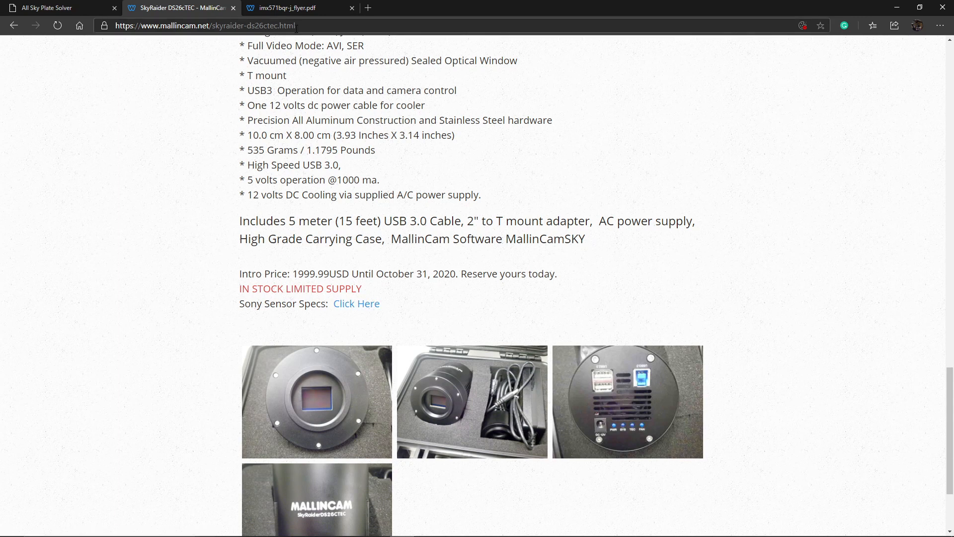
left_click(289, 8)
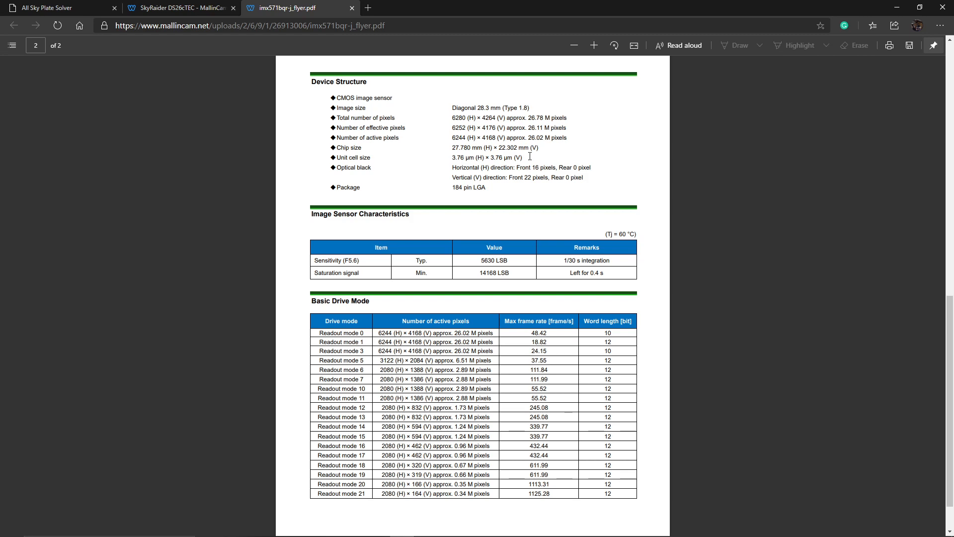
left_click(895, 9)
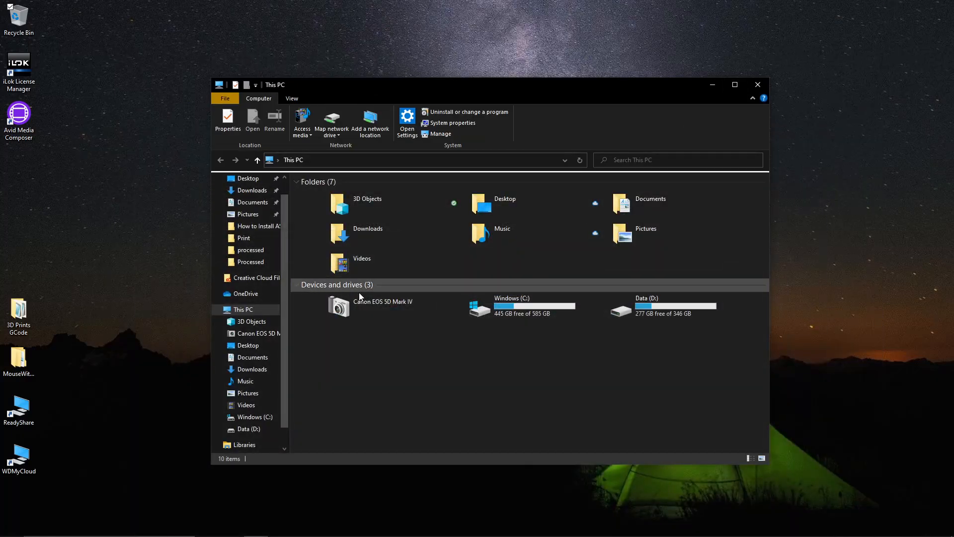
Run ASPS-Install.exe from the Downloads folder.
double_click(371, 233)
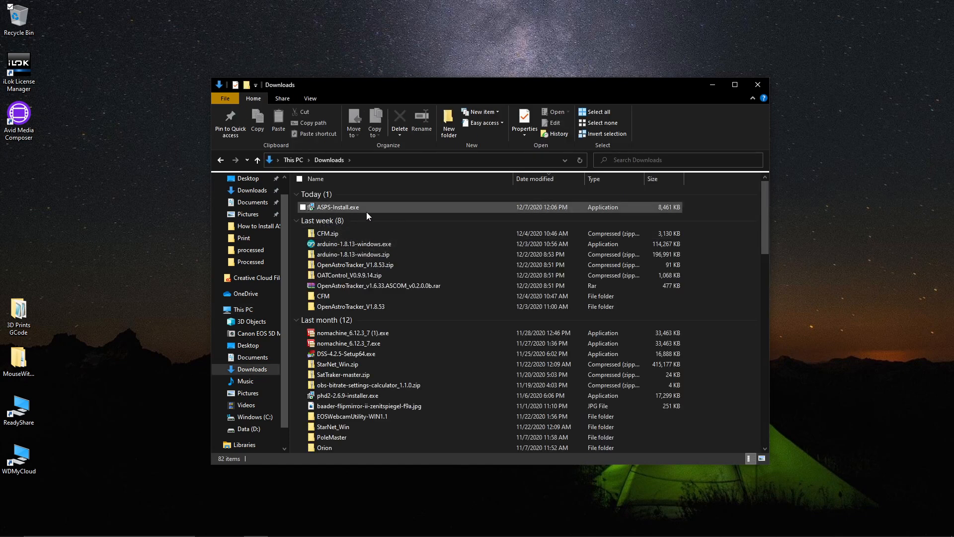
mouse_move(356, 210)
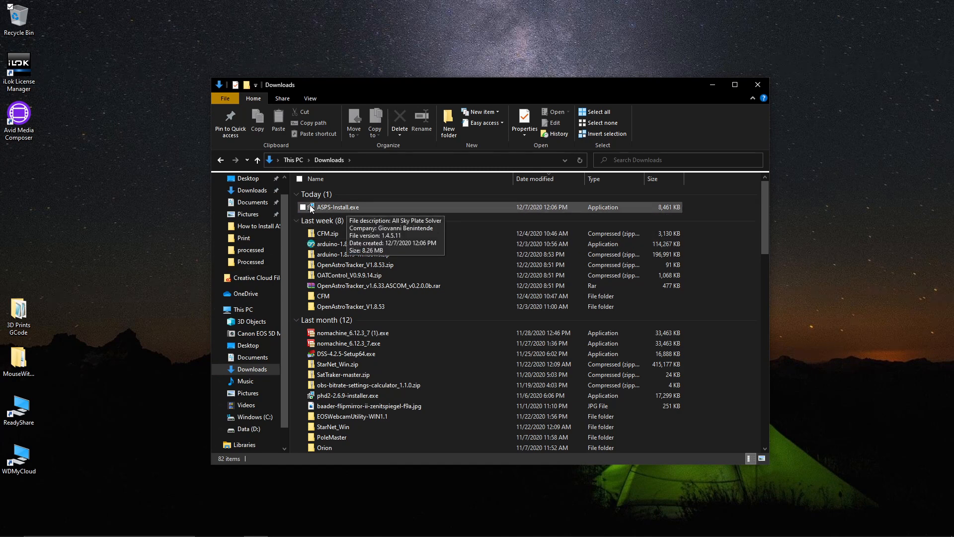
left_click(311, 206)
double_click(311, 206)
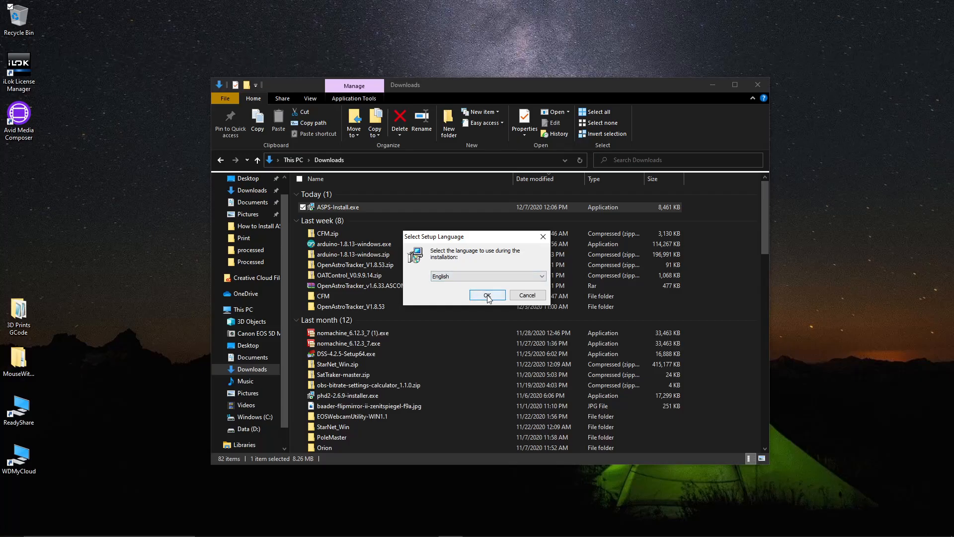
Install All Sky Plate Solver in English to C:\Program Files (x86)\PlateSolver, keeping the default additional tasks.
left_click(483, 291)
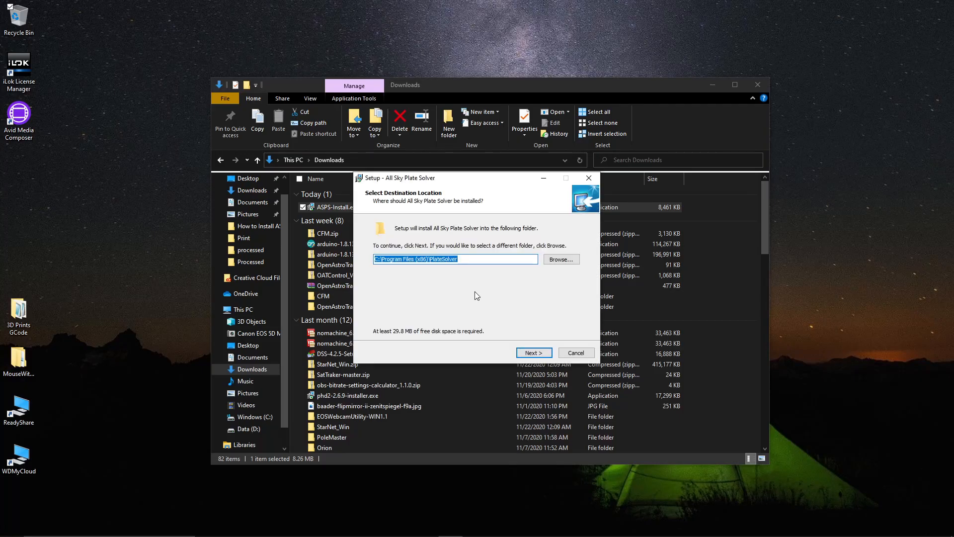
left_click(541, 352)
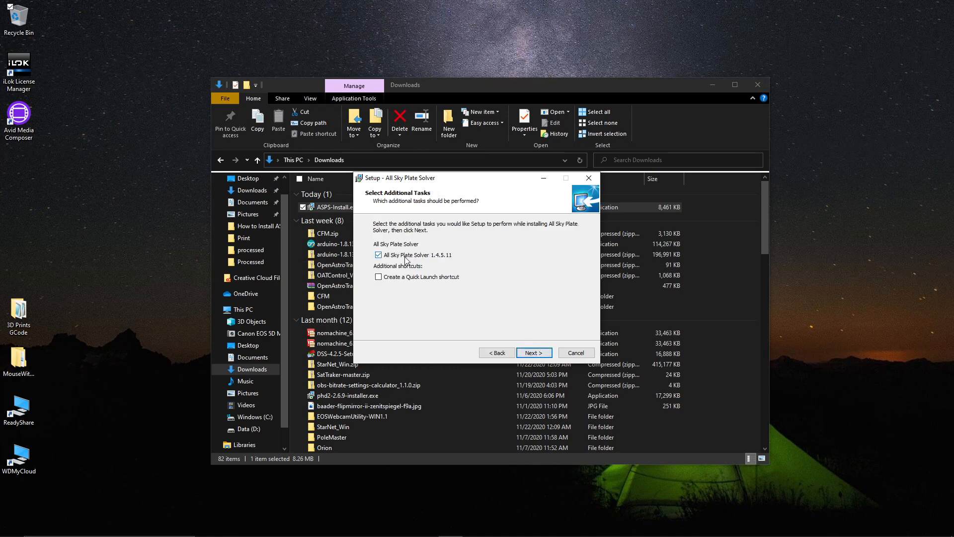
left_click(537, 353)
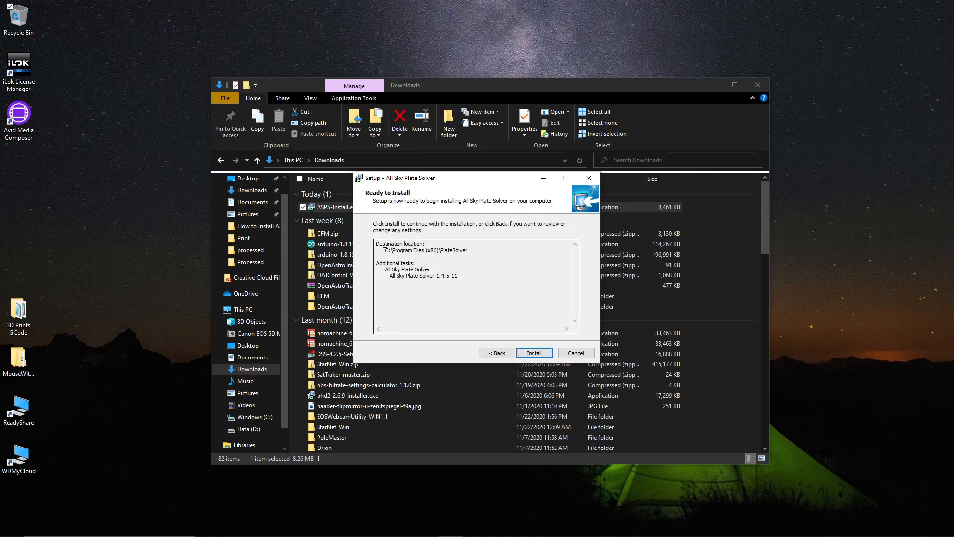
left_click(532, 351)
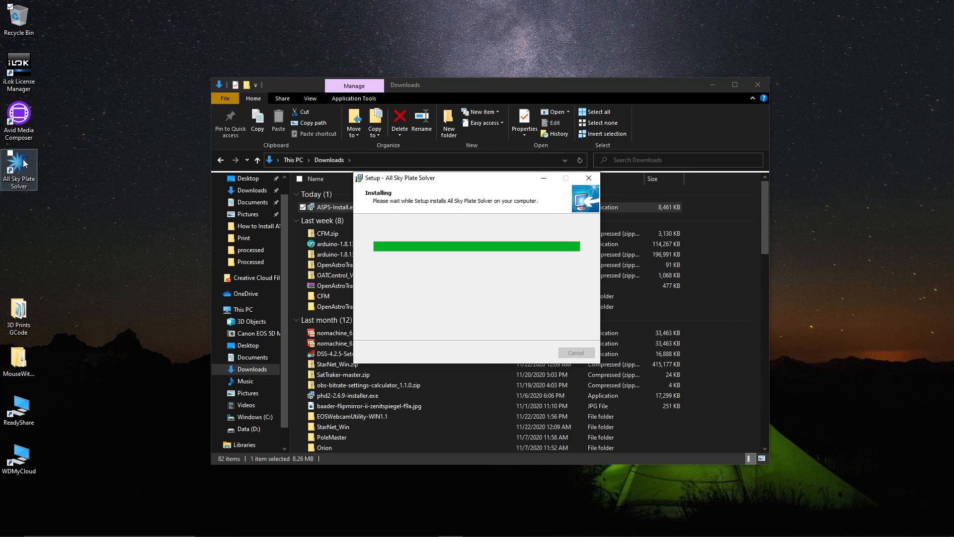
Permanently delete the All Sky Plate Solver desktop shortcut and finish the setup wizard without running the program.
right_click(20, 26)
left_click(73, 41)
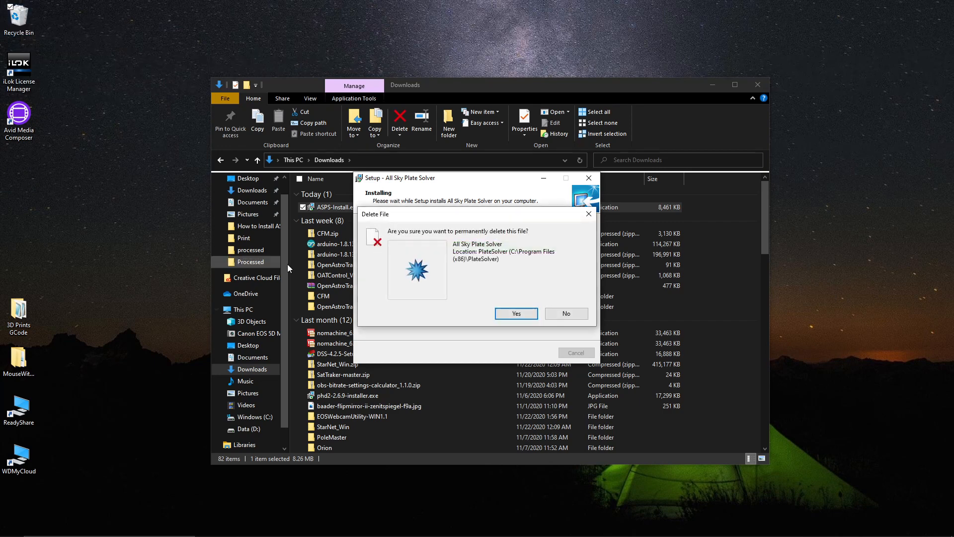
left_click(501, 312)
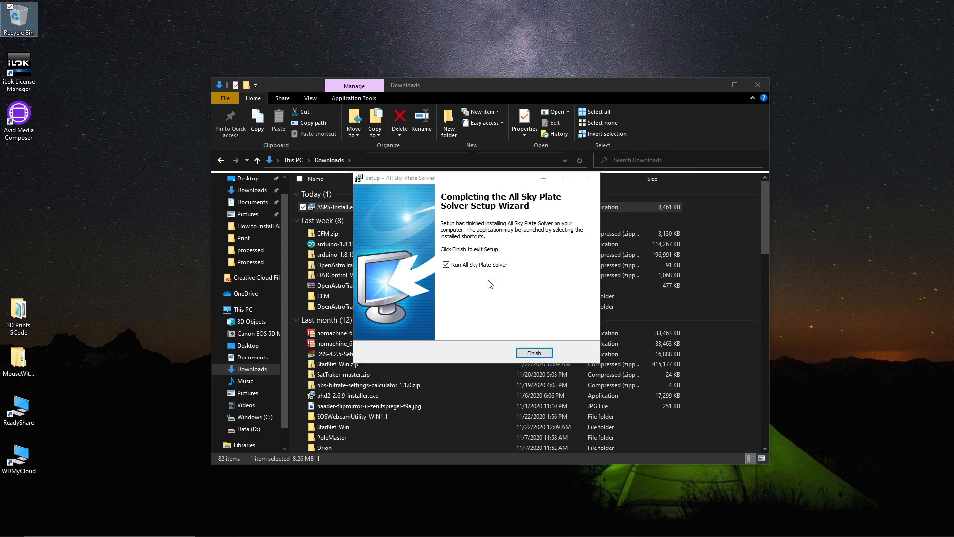
left_click(446, 265)
left_click(534, 352)
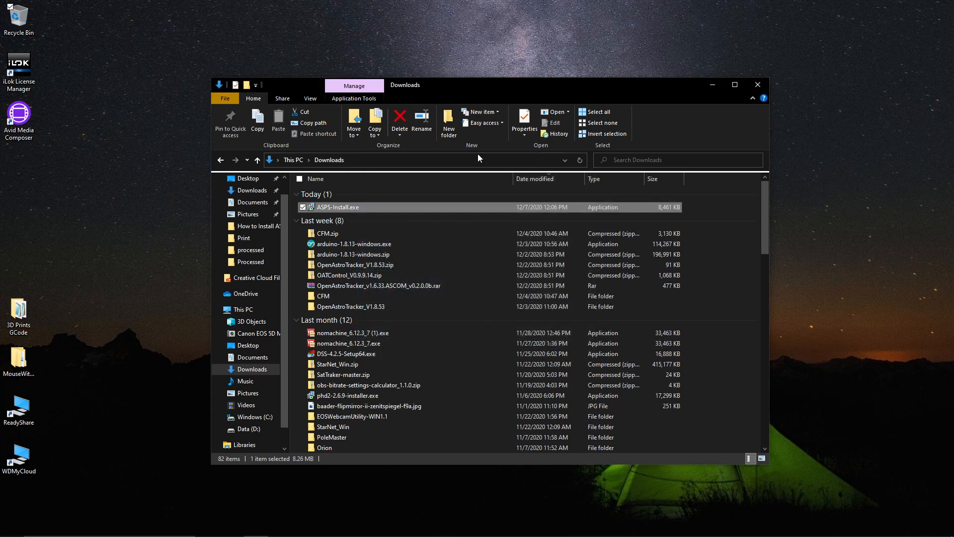
Open the personal user profile folder inside C:\Users.
scroll(343, 210, "down", 3)
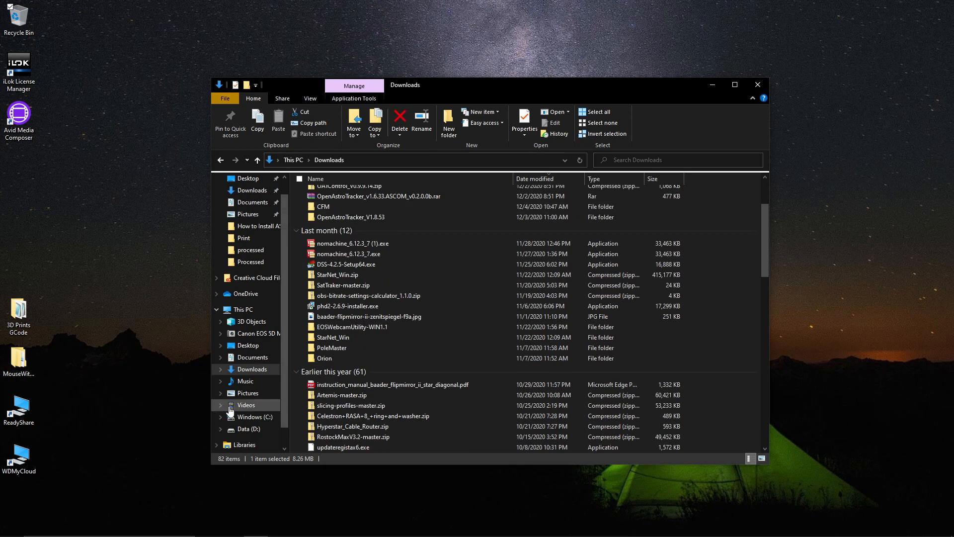
left_click(249, 420)
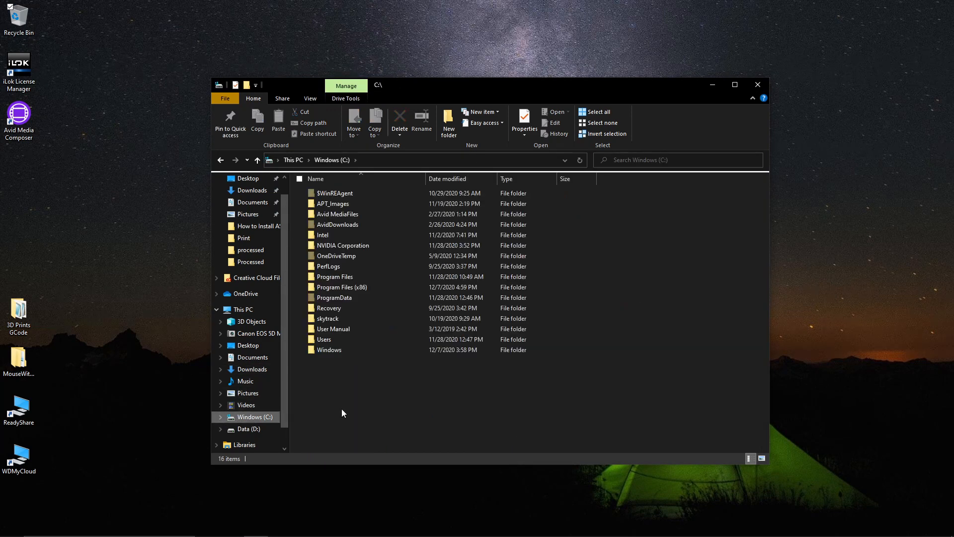
double_click(318, 338)
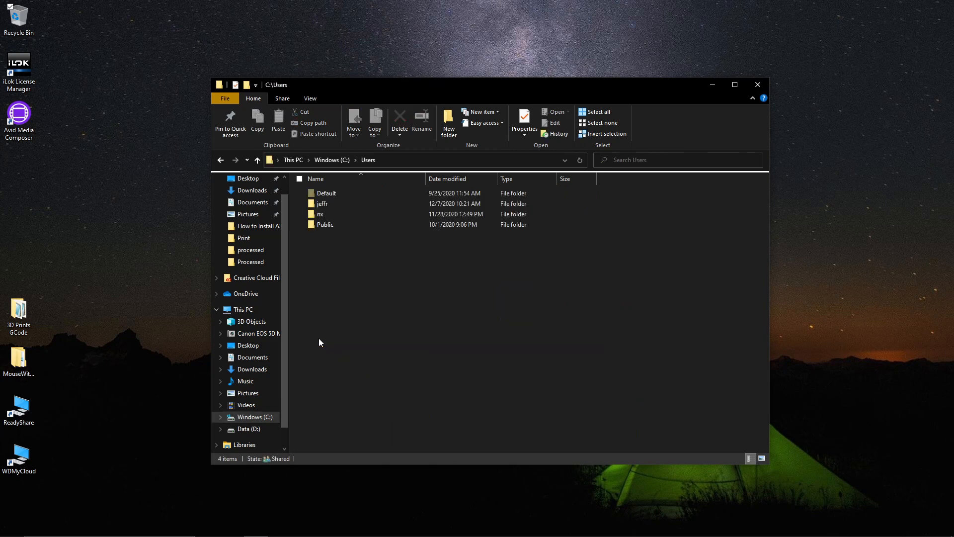
left_click(318, 203)
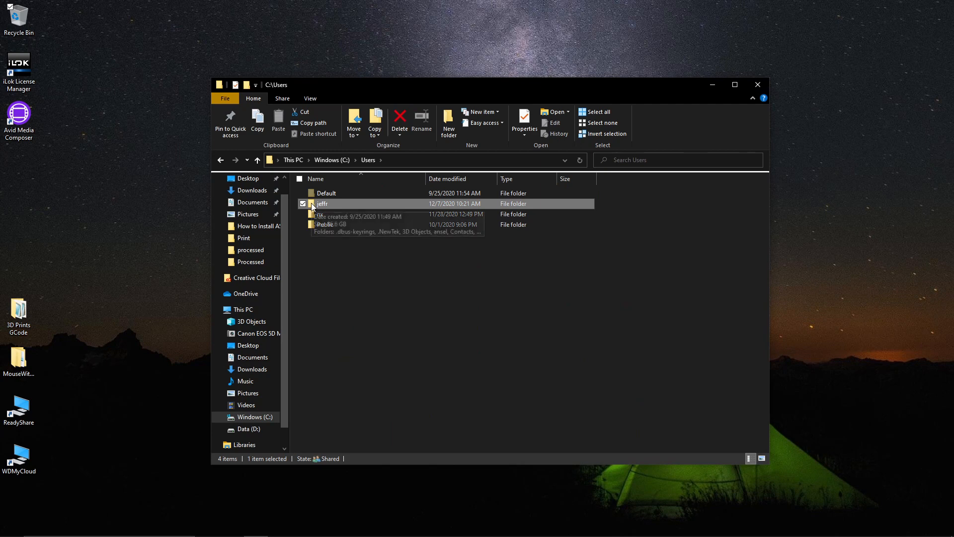
double_click(311, 203)
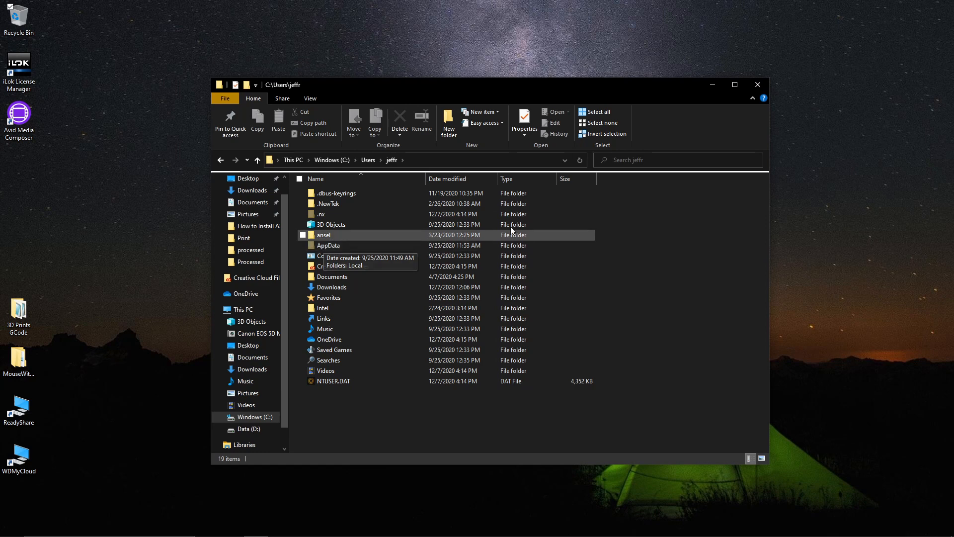
Check in the folder view options how hidden files and folders are handled, leaving the settings unchanged.
left_click(310, 99)
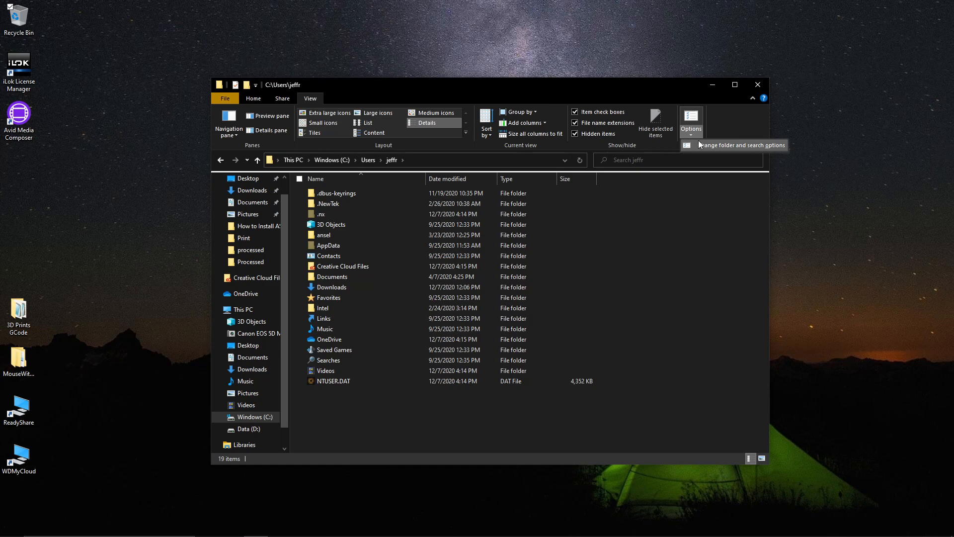
left_click(701, 146)
left_click(261, 204)
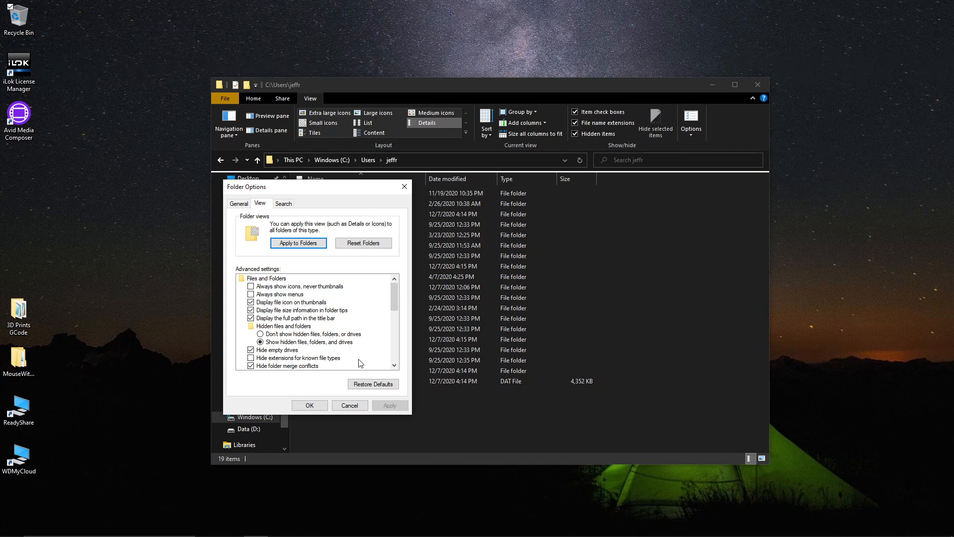
left_click(348, 405)
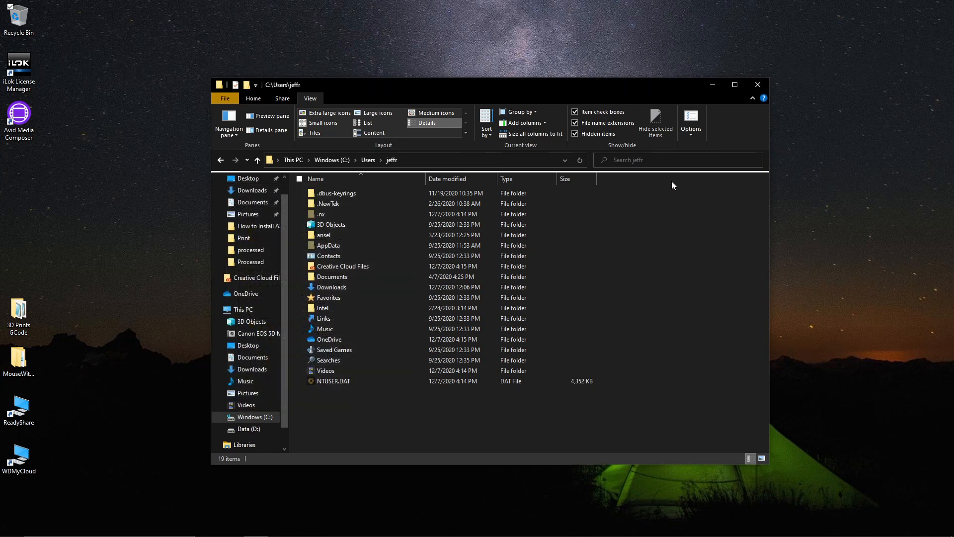
Examine the Astrometry folder under AppData\Local in the user profile and minimize the window.
double_click(324, 245)
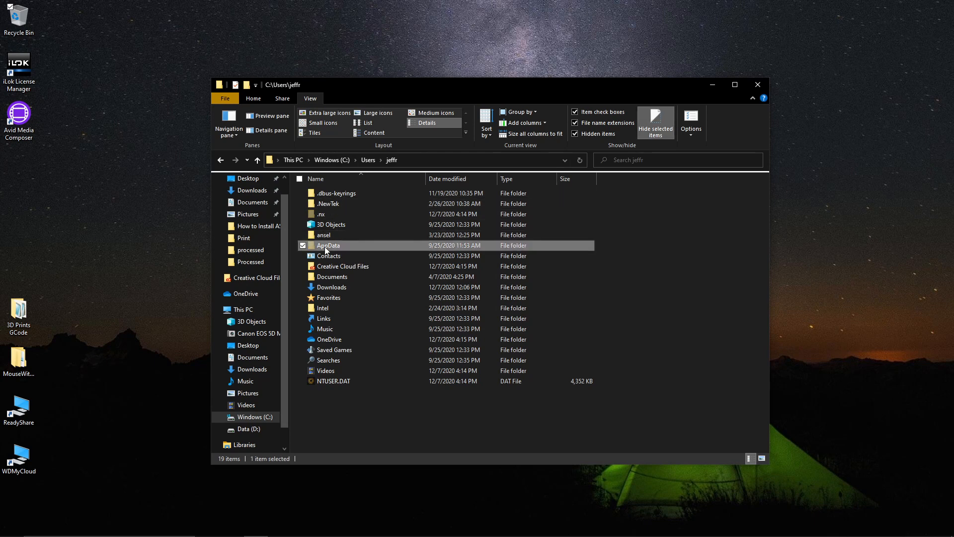
left_click(321, 194)
double_click(320, 193)
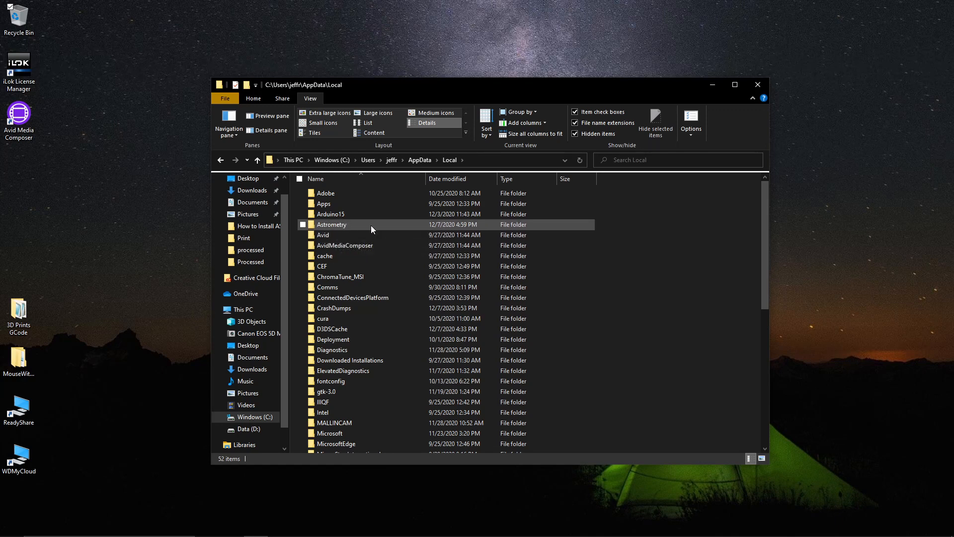
double_click(338, 224)
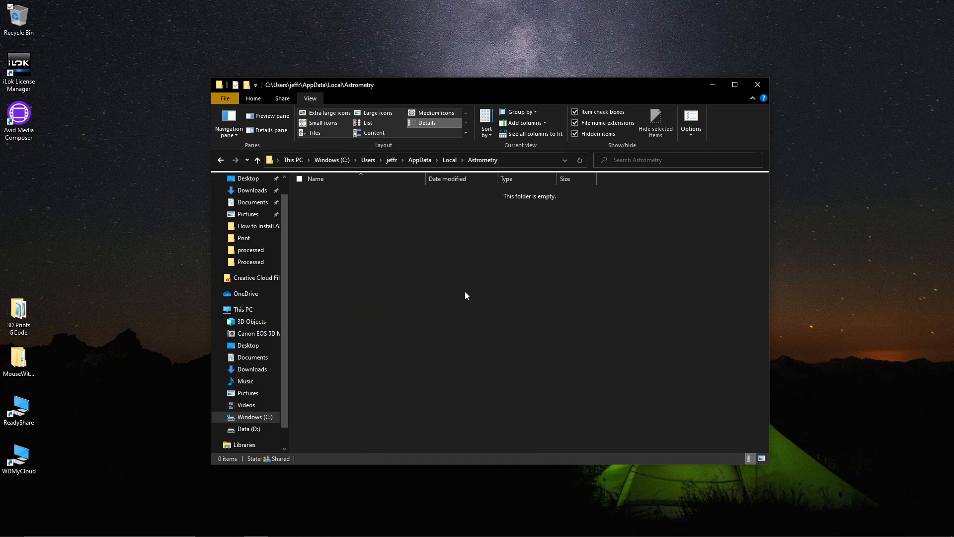
left_click(712, 85)
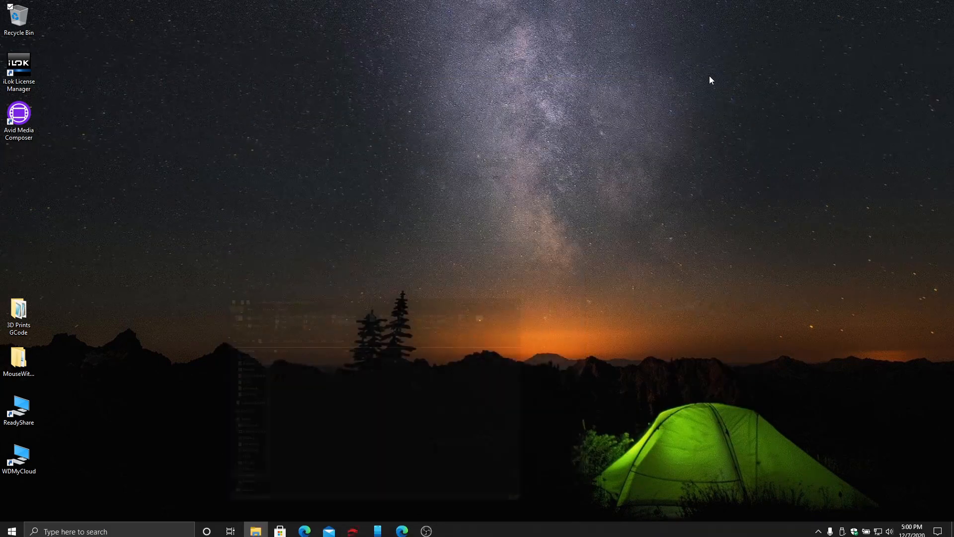
Launch All Sky Plate Solver and accept the installation of the Astrometry.net local library.
left_click(11, 528)
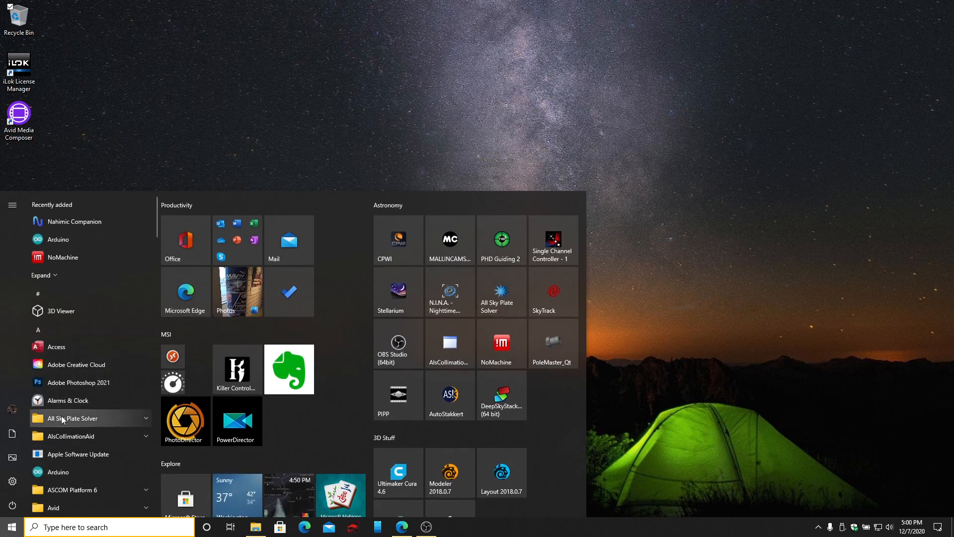
left_click(63, 419)
left_click(69, 437)
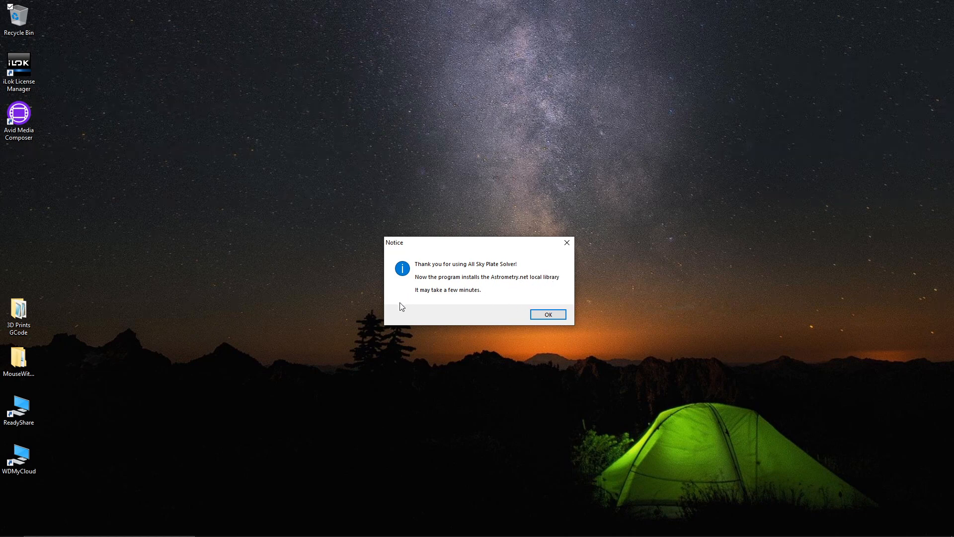
left_click(548, 316)
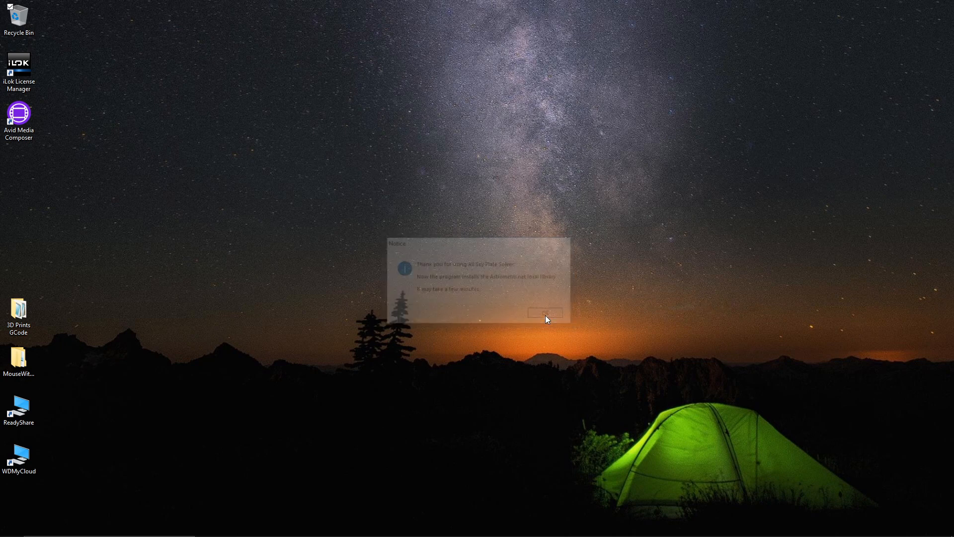
Inspect the Astrometry folder's contents, close its window, and decline downloading the Astrometry.net search indexes.
mouse_move(259, 533)
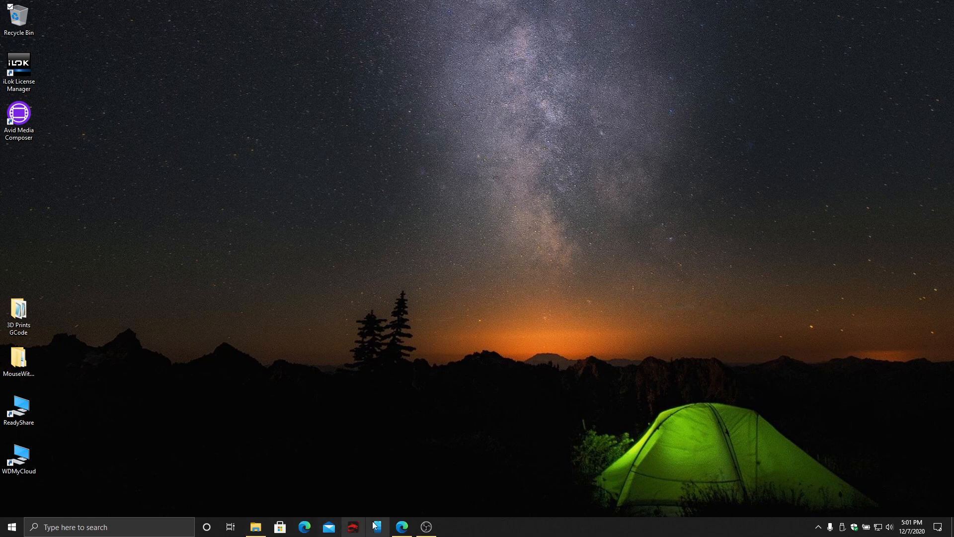
left_click(261, 531)
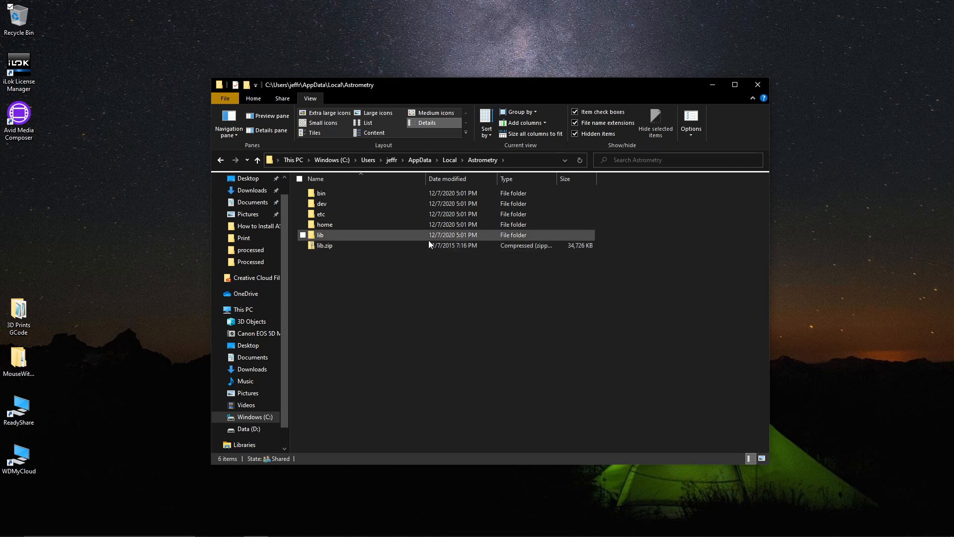
left_click_drag(488, 83, 475, 329)
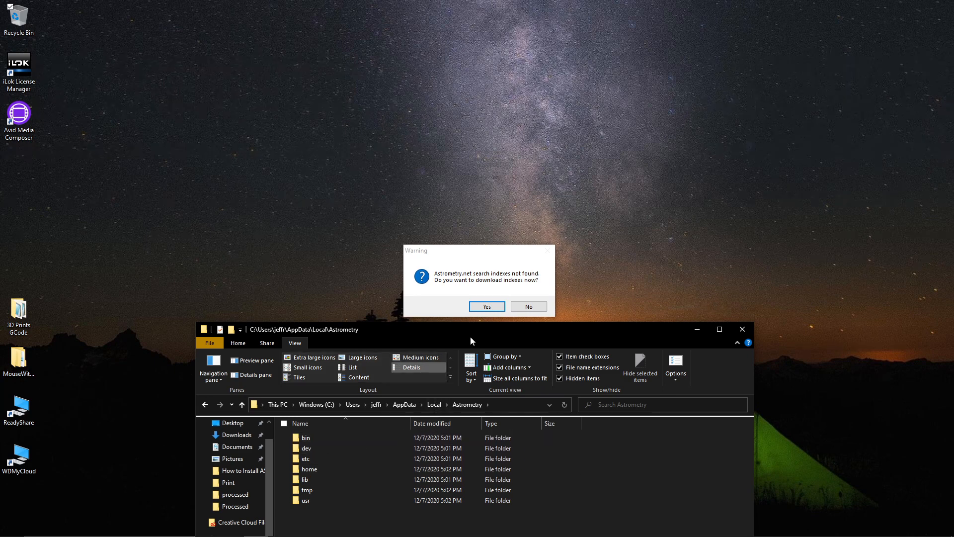
left_click_drag(476, 329, 479, 90)
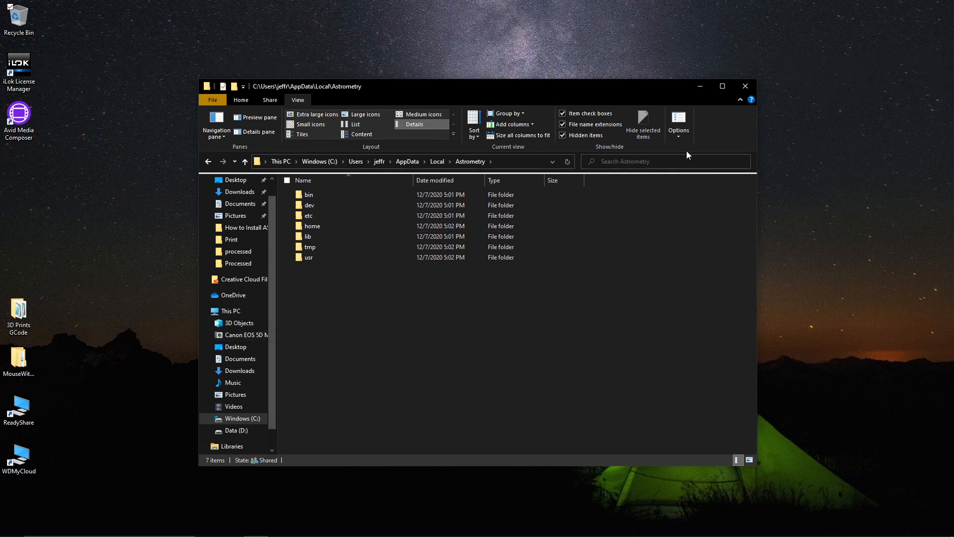
left_click(745, 88)
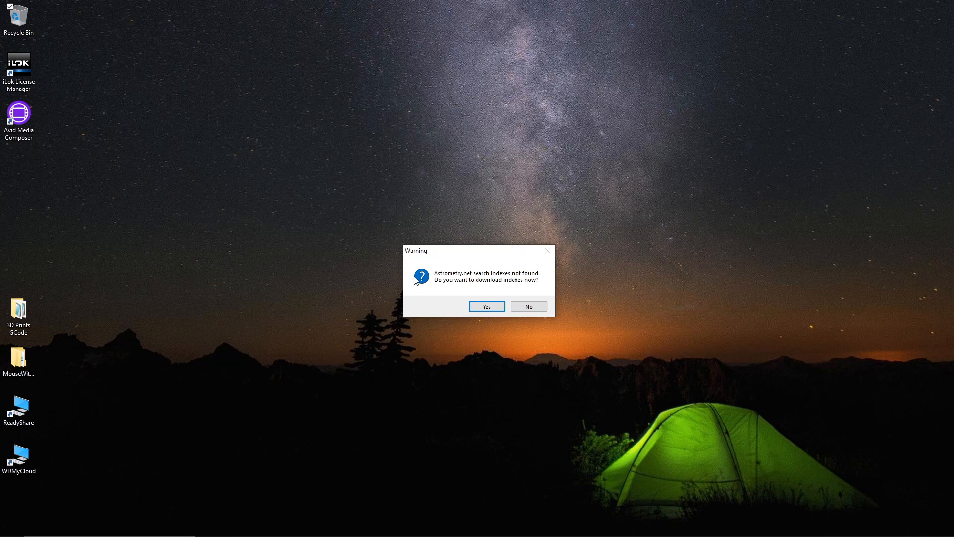
left_click(529, 307)
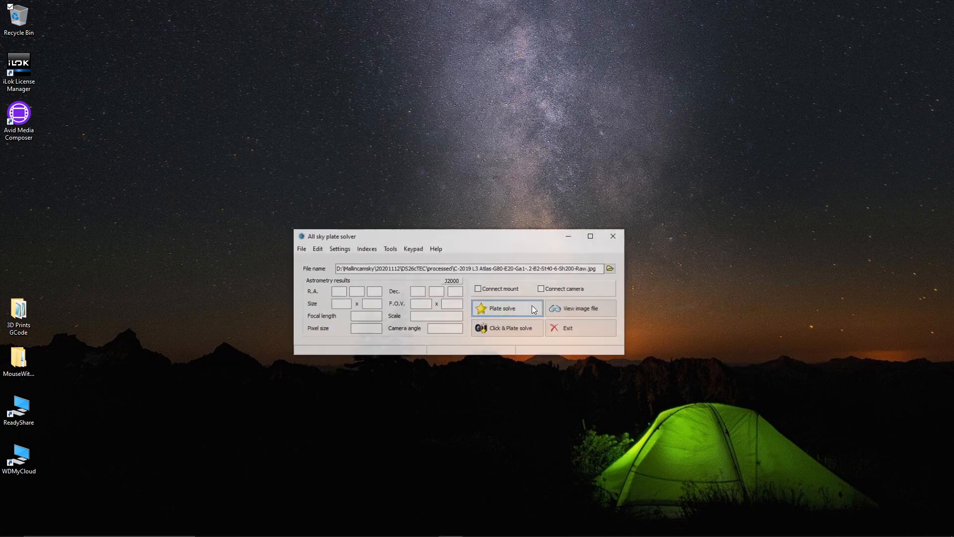
left_click_drag(603, 270, 295, 287)
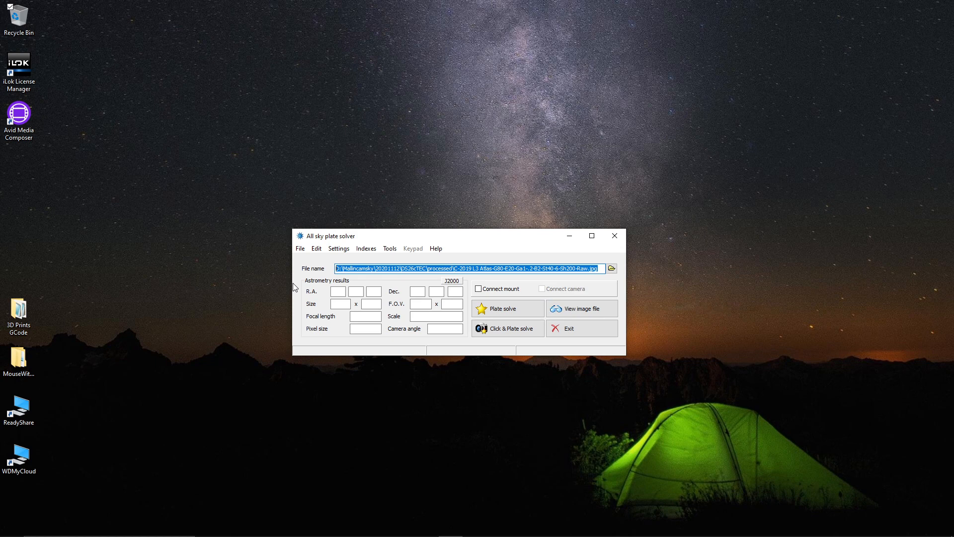
key("Delete")
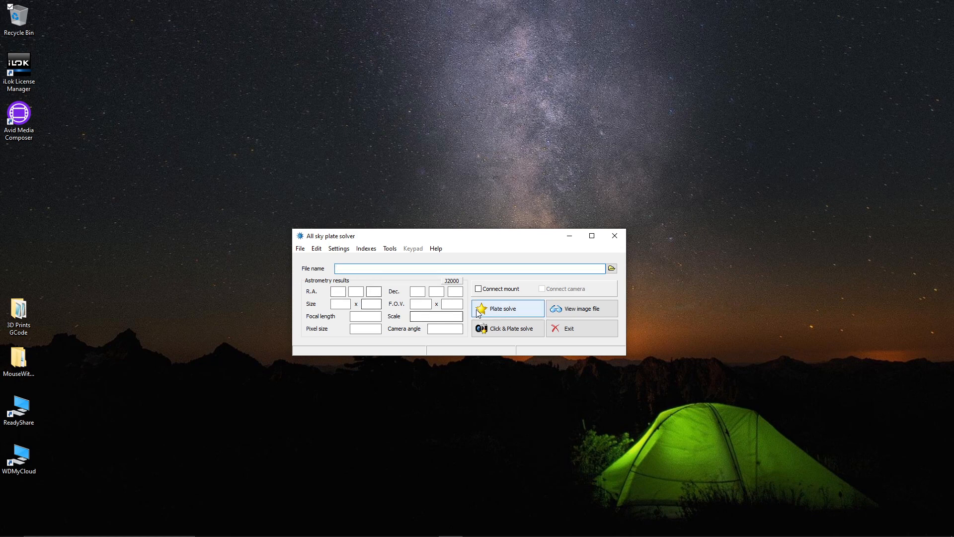
left_click(612, 269)
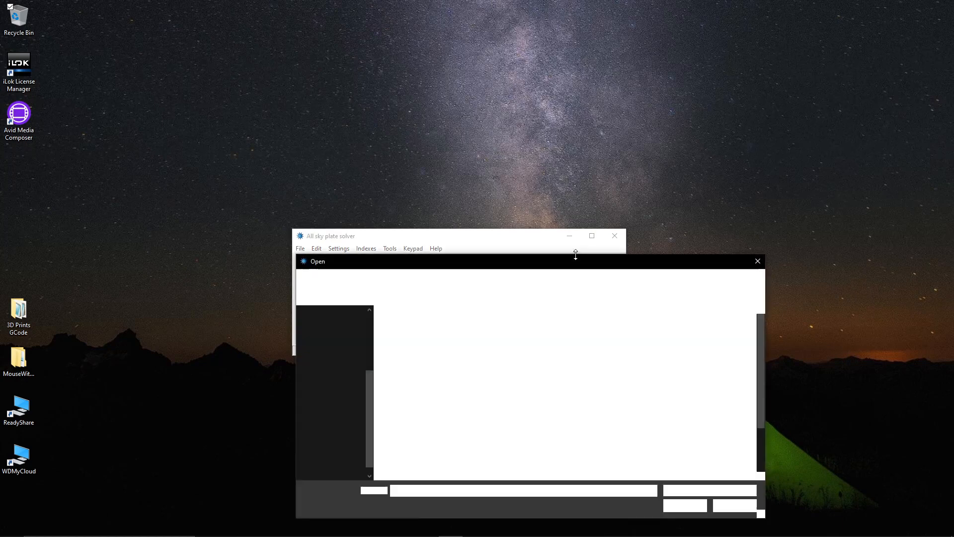
left_click_drag(497, 266, 447, 183)
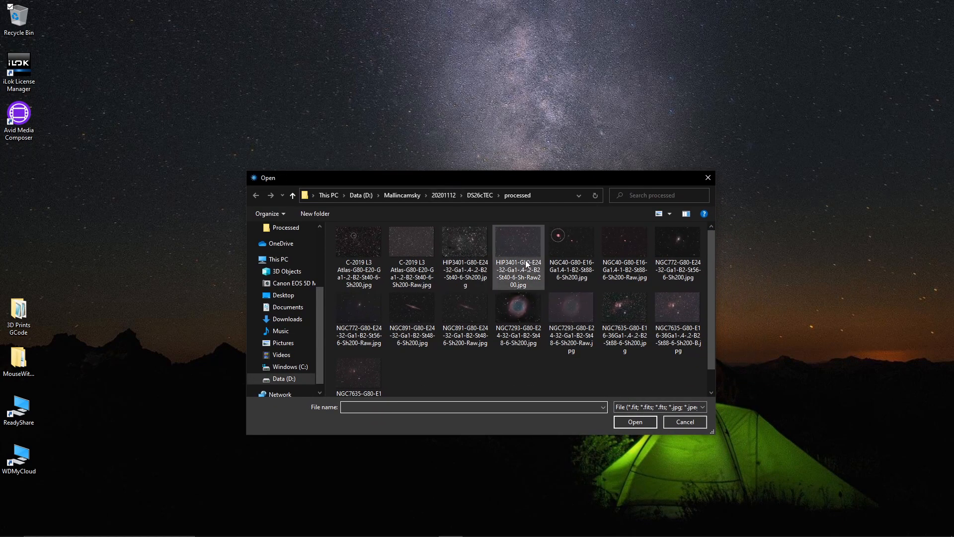
left_click(460, 325)
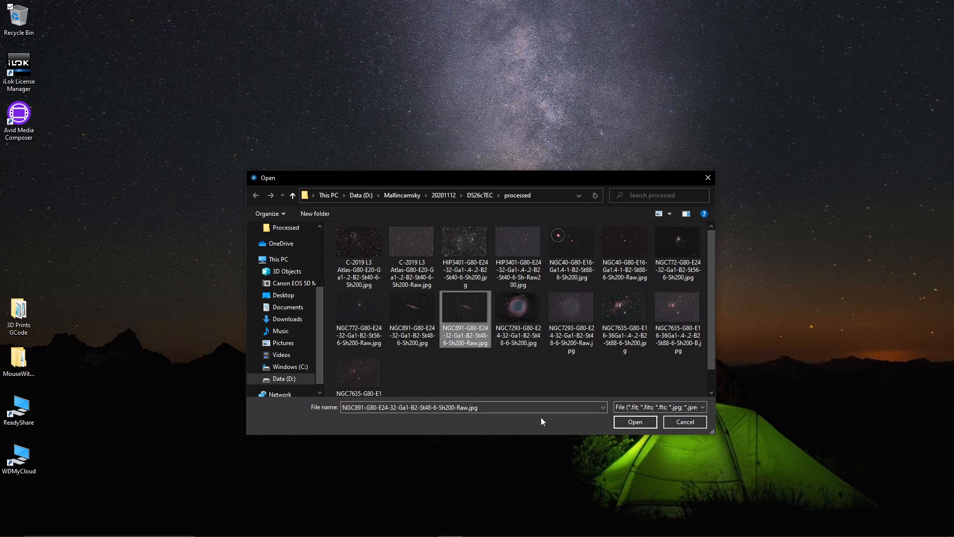
left_click(634, 426)
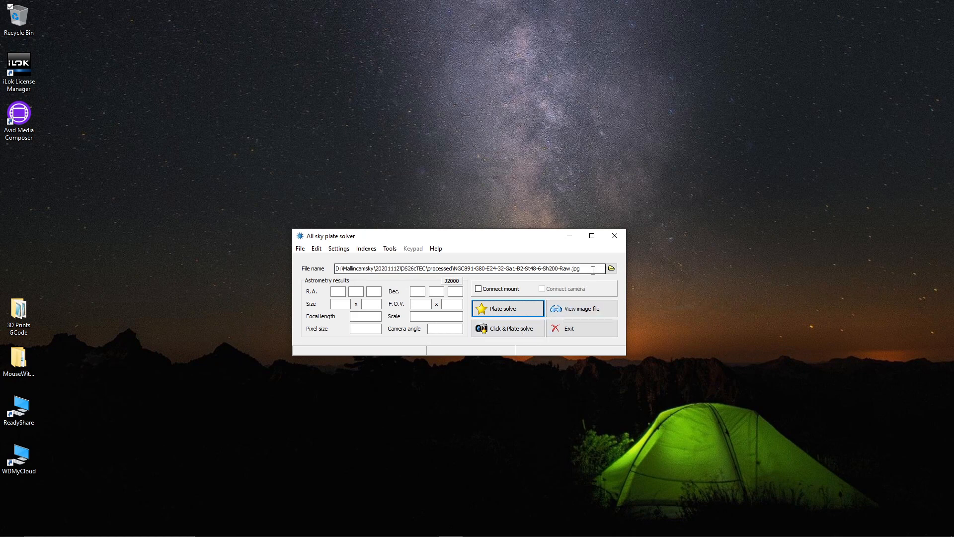
left_click_drag(593, 270, 336, 261)
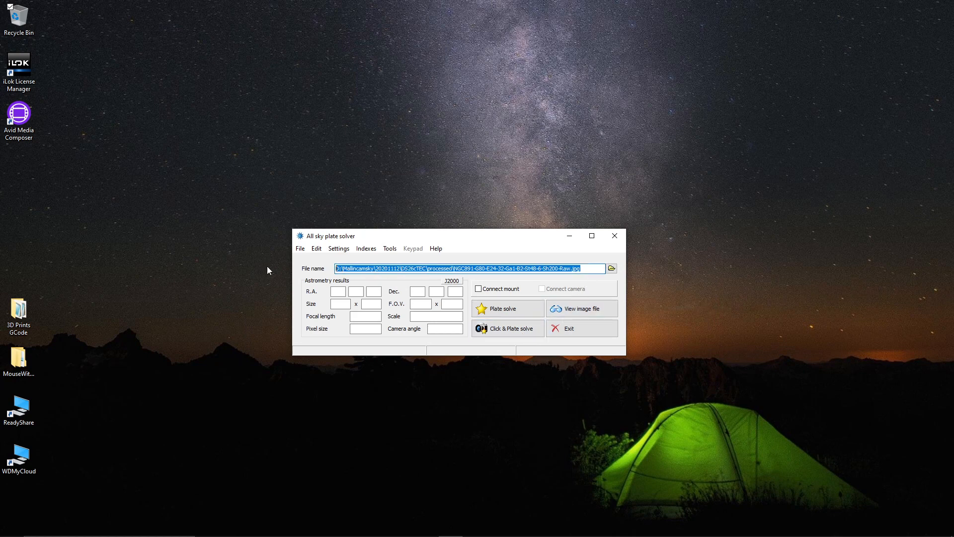
key("Delete")
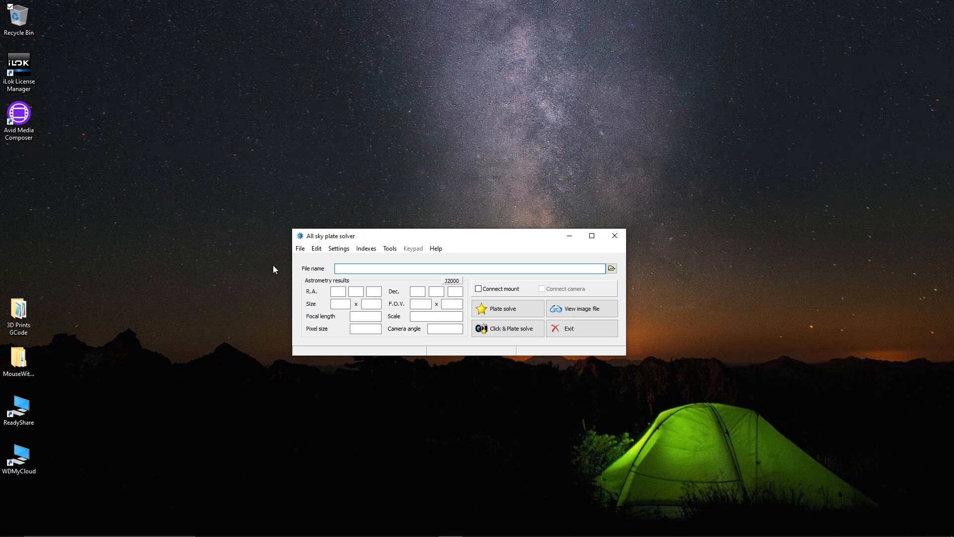
In the Settings Assistant, select NGC891-G80-E24-32-Ga1-B2-St48-6-Sh200-Raw.jpg as the unsolved image and set the camera pixel size to 7.52 micron.
left_click(339, 249)
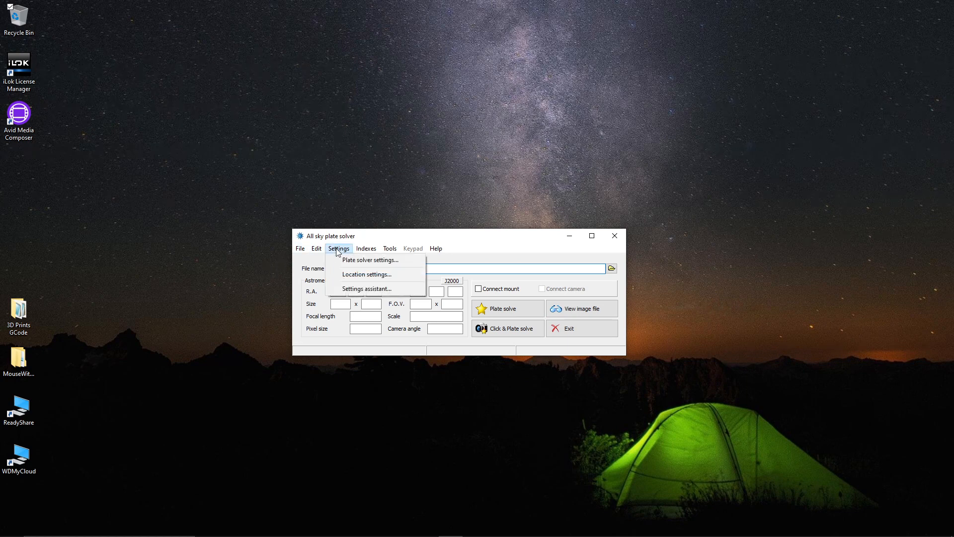
left_click(344, 291)
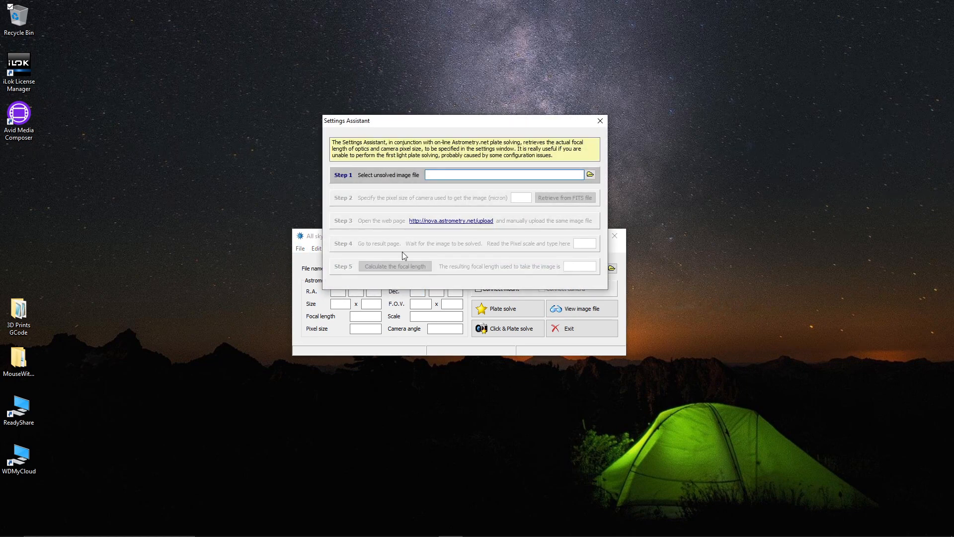
left_click(595, 175)
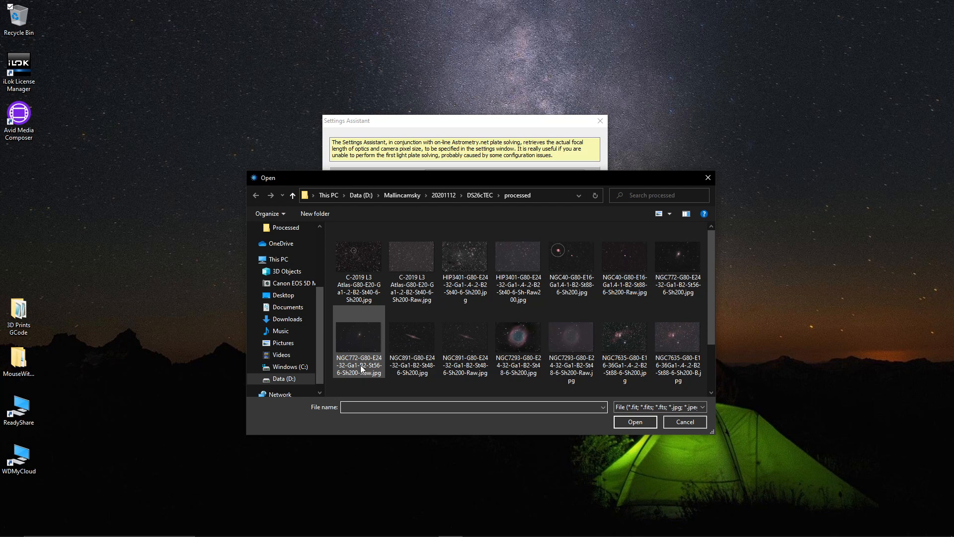
left_click(468, 367)
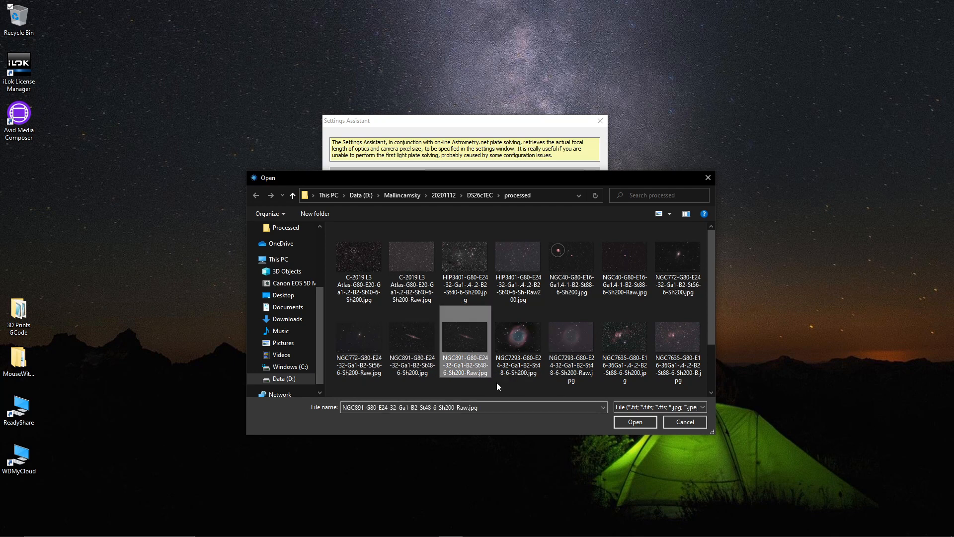
left_click(625, 421)
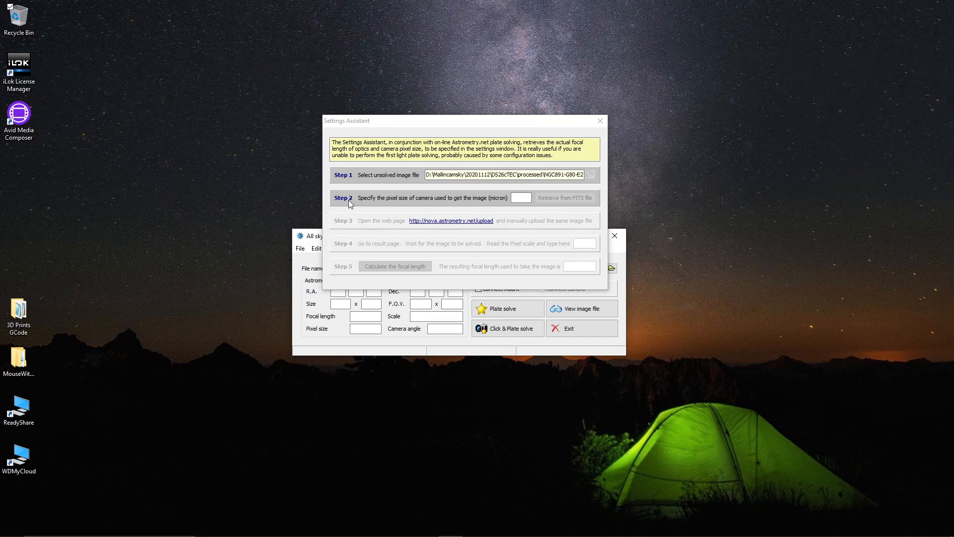
left_click(524, 197)
type("7")
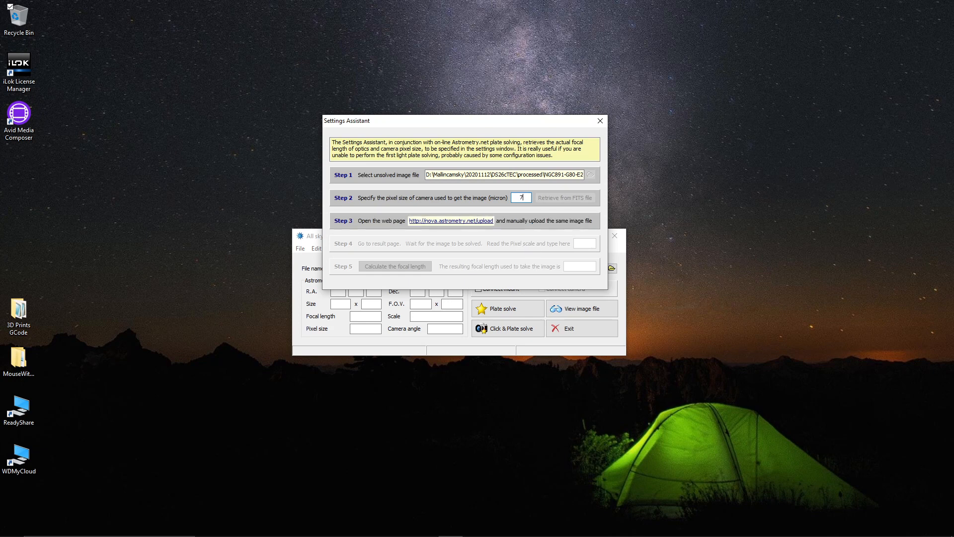
type(".52")
Open the nova.astrometry.net upload page from the assistant and upload NGC891-G80-E24-32-Ga1-B2-St48-6-Sh200-Raw.jpg for solving.
left_click(454, 222)
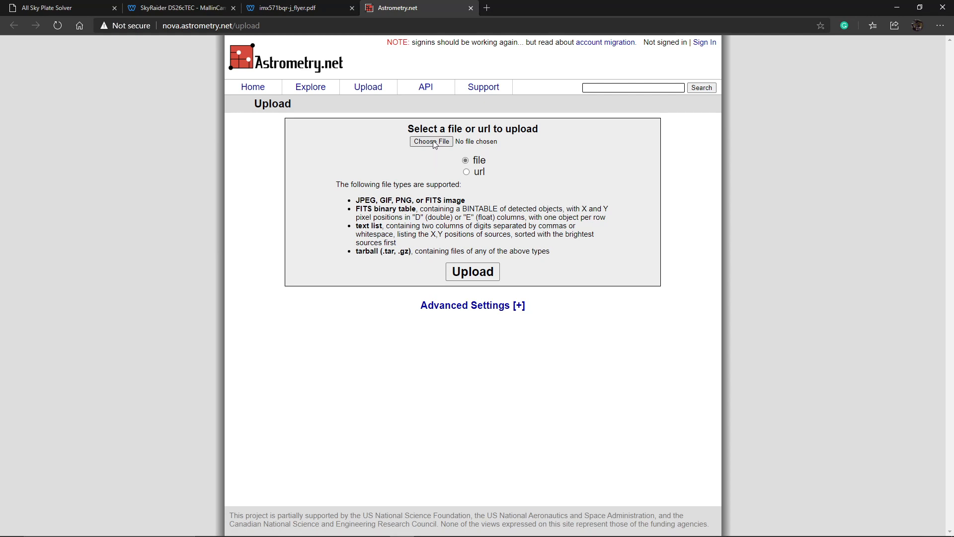
left_click(473, 271)
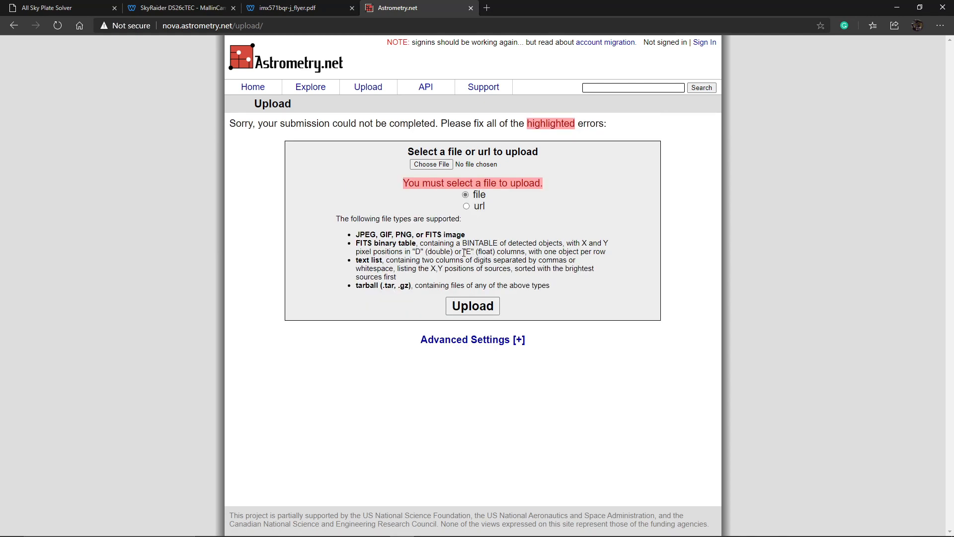
left_click(431, 164)
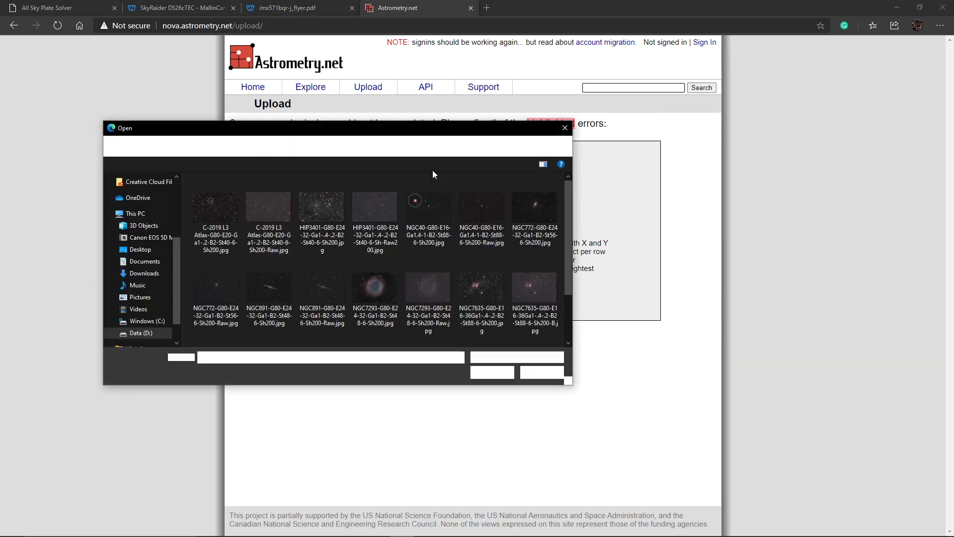
left_click(322, 261)
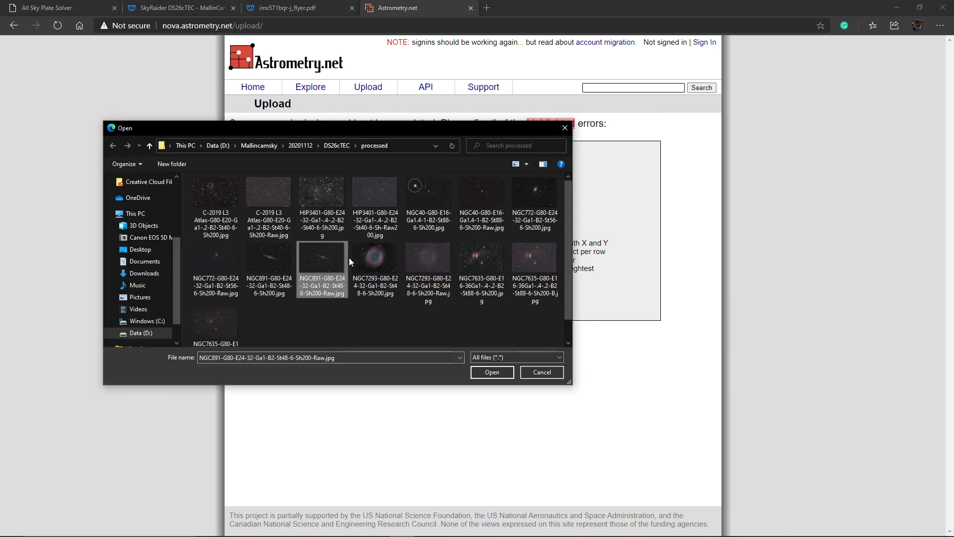
left_click(492, 372)
left_click(485, 310)
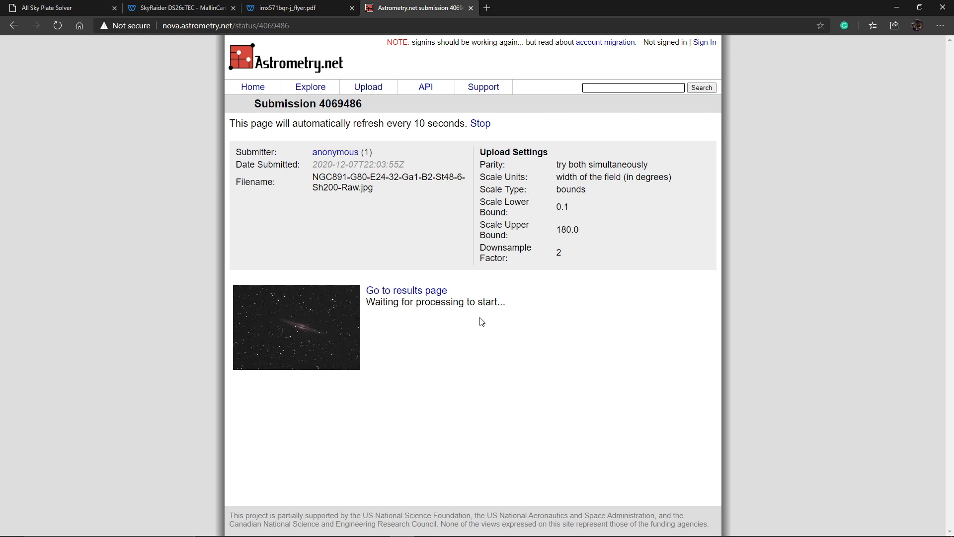
Open the submission's results page, reload it until the job is solved, and read the pixel scale in the calibration data.
left_click(420, 292)
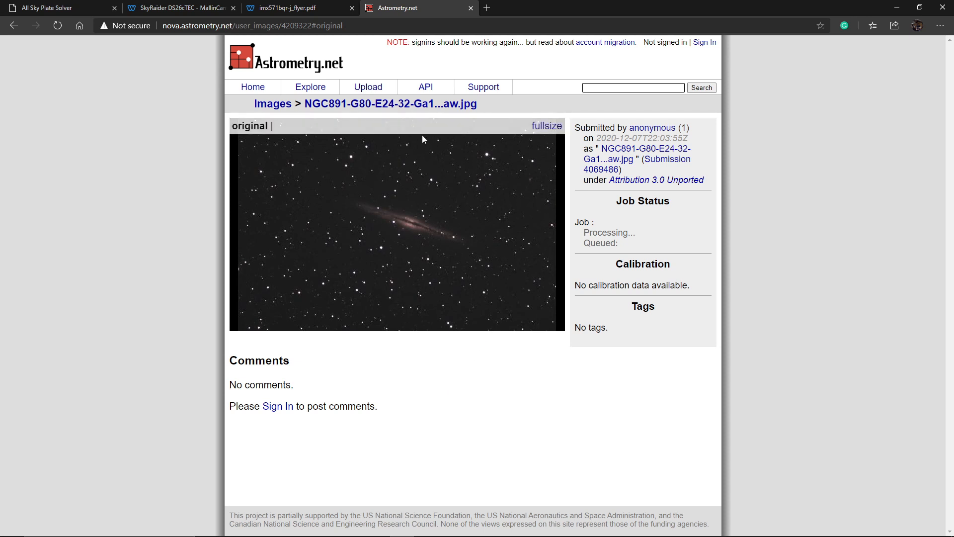
left_click(395, 109)
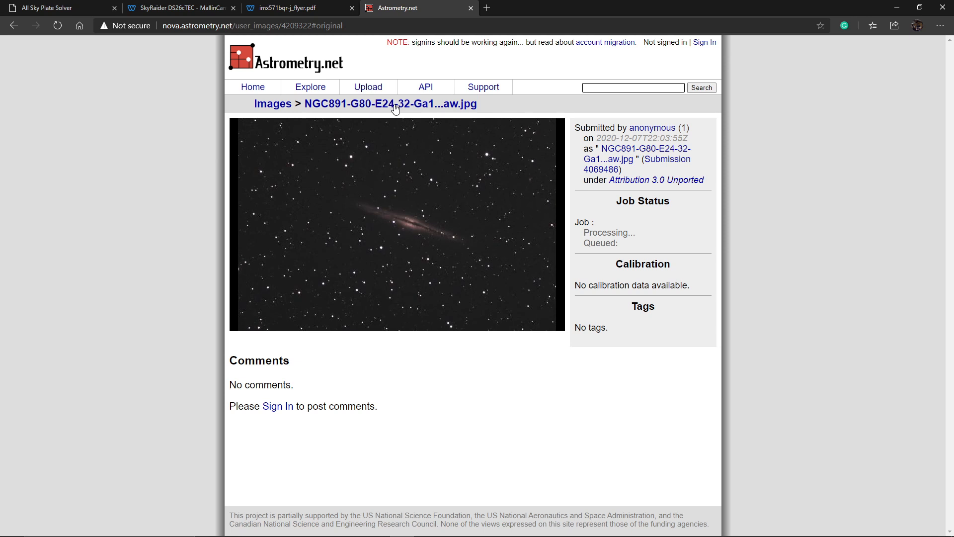
left_click(395, 108)
mouse_move(342, 248)
triple_click(387, 104)
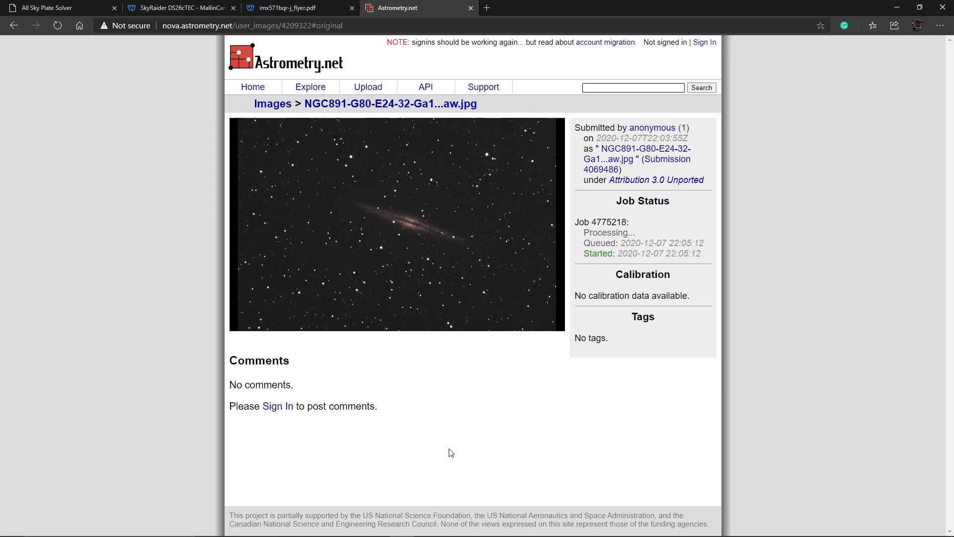
mouse_move(295, 169)
left_click(294, 130)
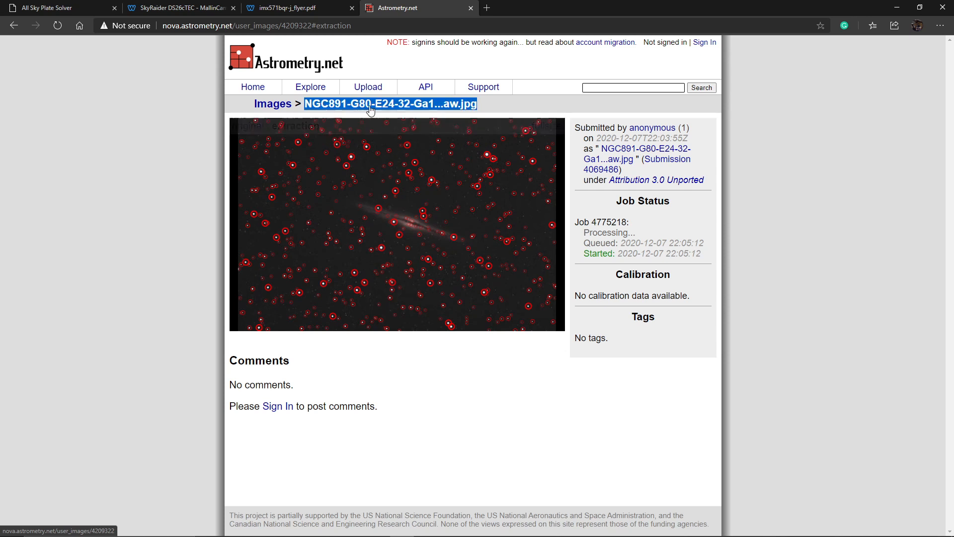
key("alt+Left")
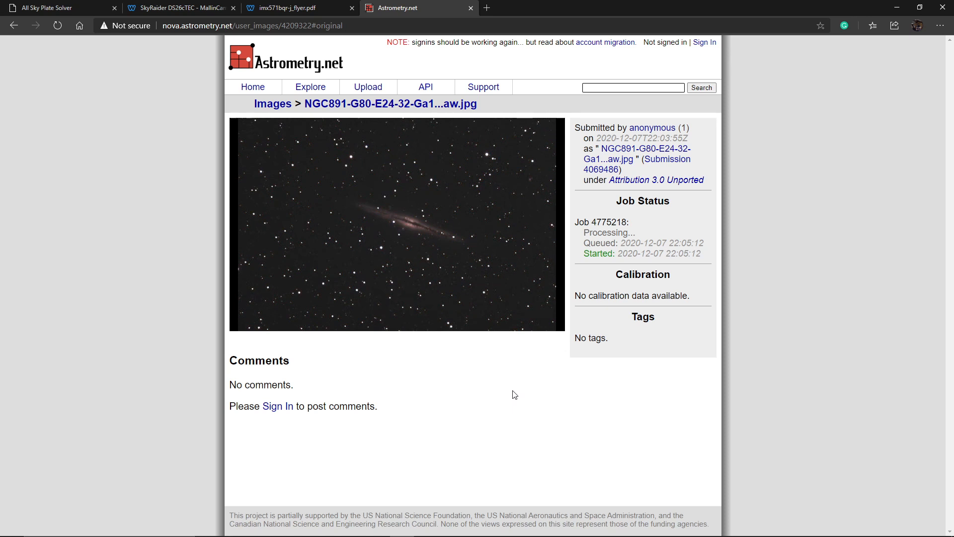
mouse_move(402, 534)
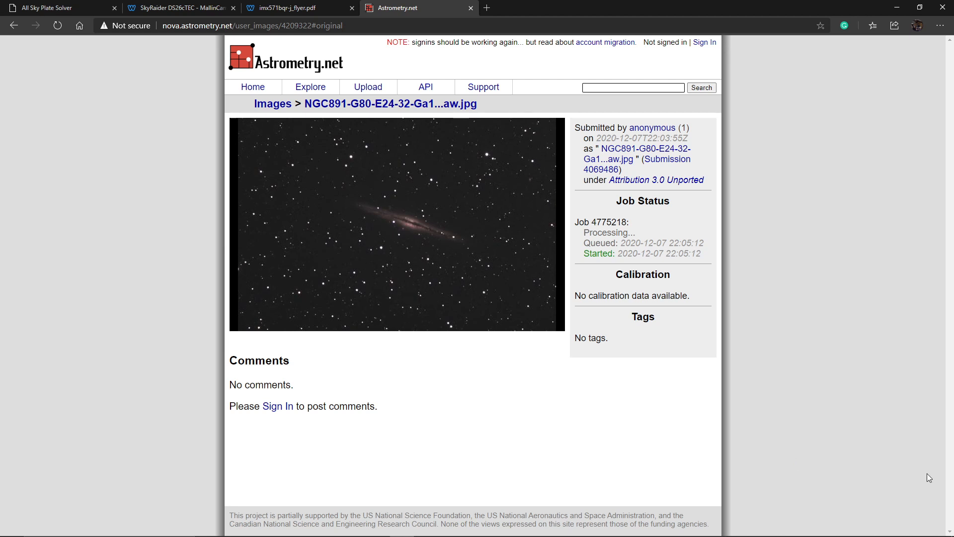
double_click(393, 103)
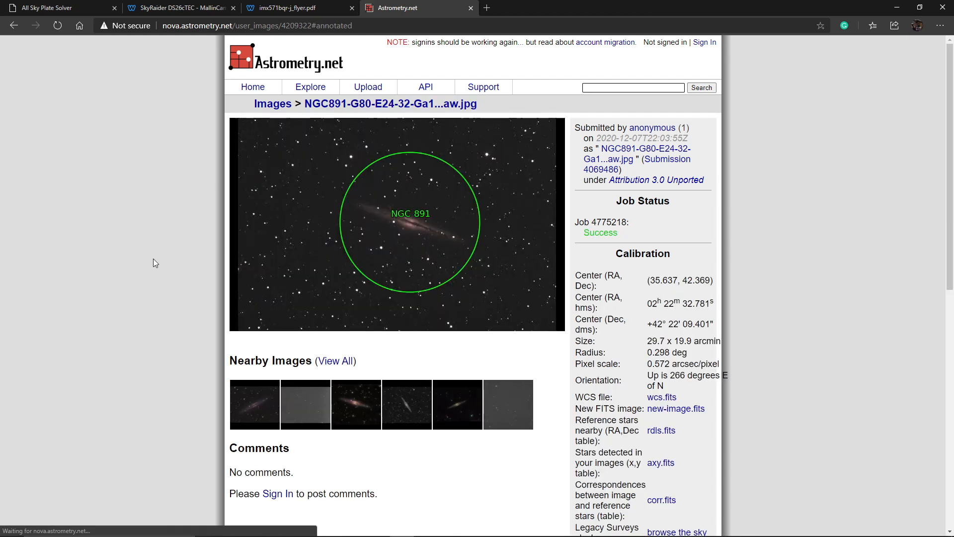
mouse_move(544, 265)
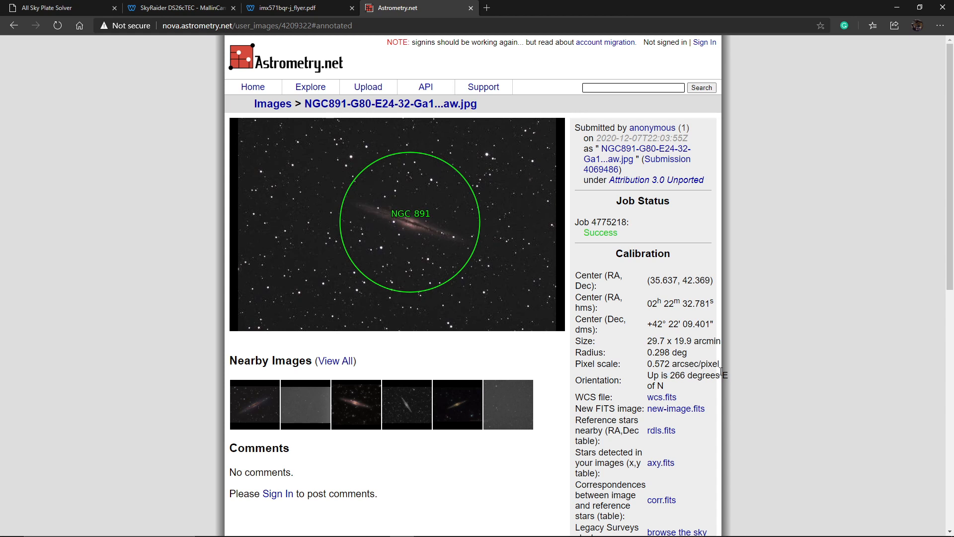
mouse_move(413, 263)
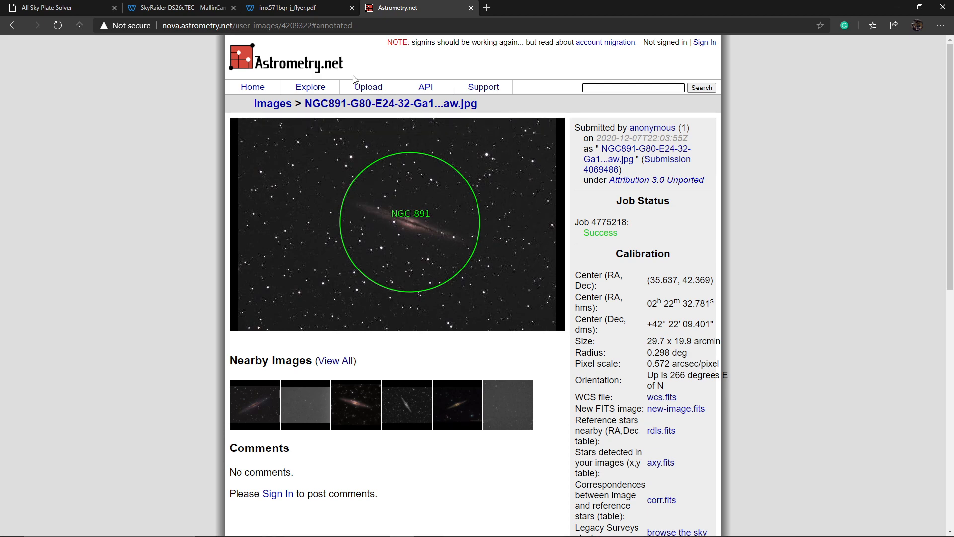
Switch to the Settings Assistant, enter a pixel scale of .572, calculate the focal length, and accept updating the settings with it.
key("alt+Tab")
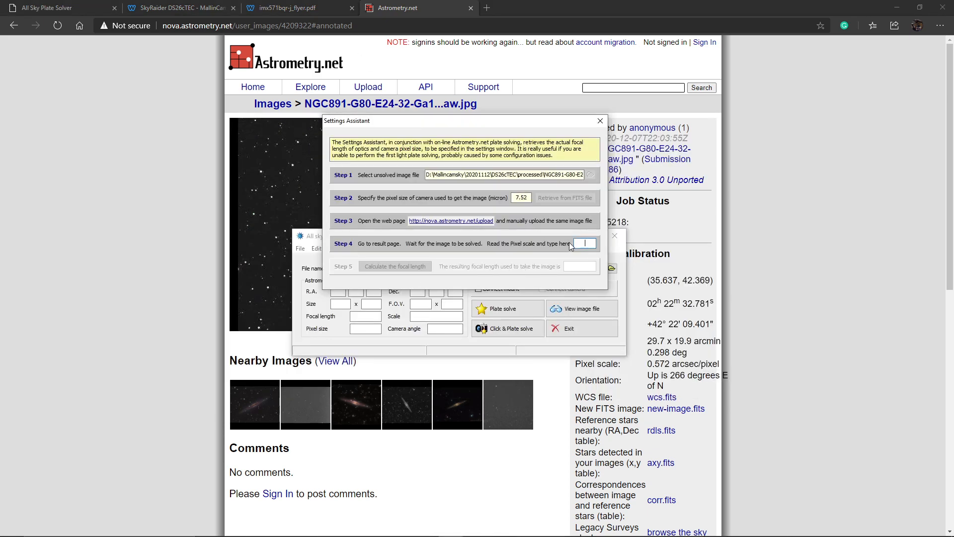
type(".572")
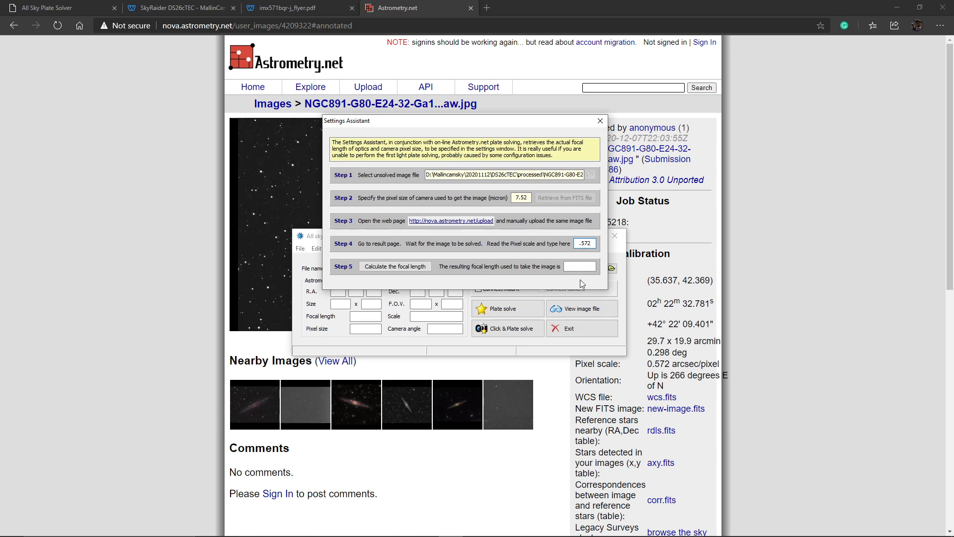
left_click(396, 267)
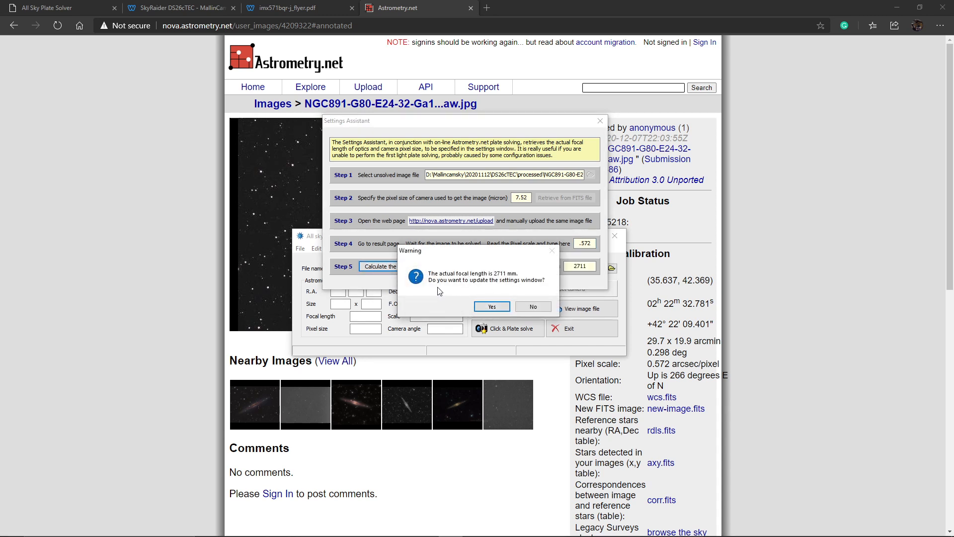
left_click(488, 308)
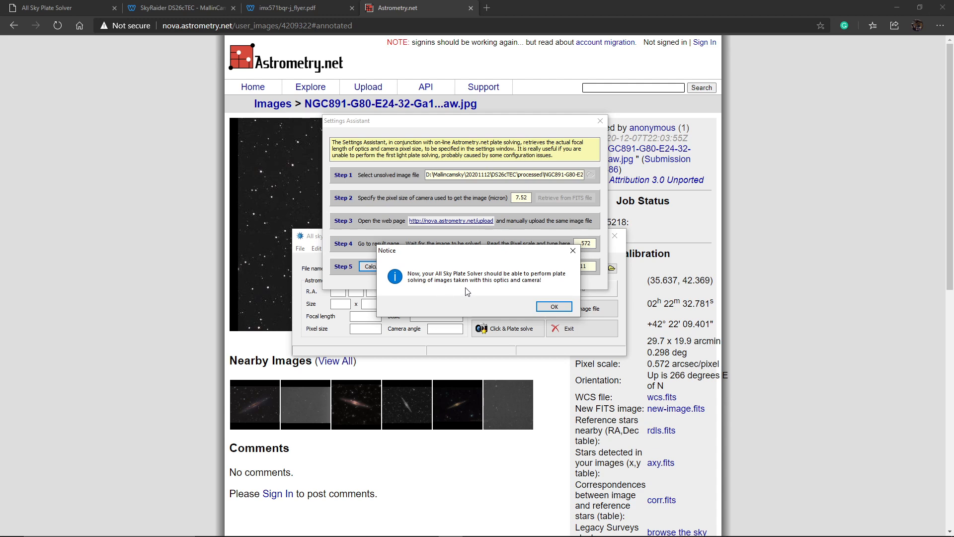
left_click(550, 308)
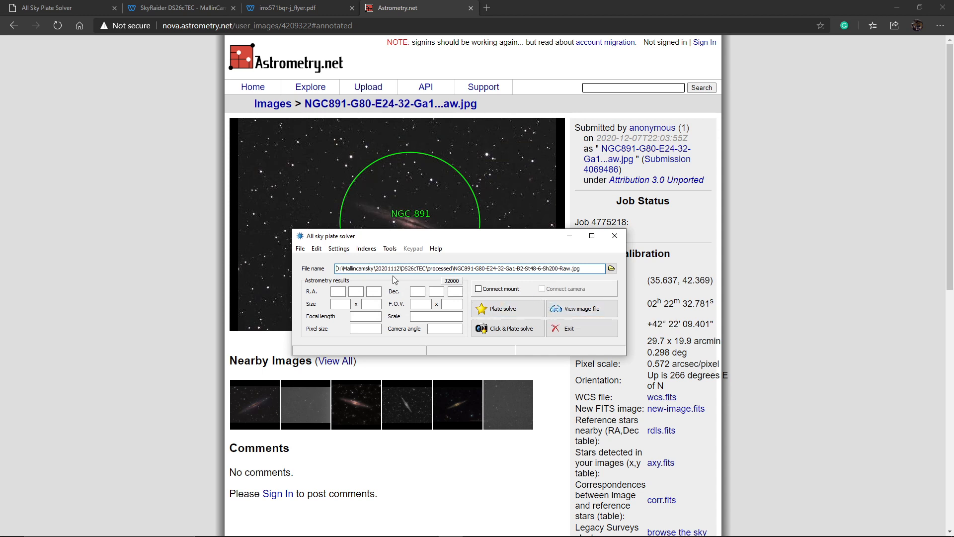
Open the index installation wizard and enter a chip array of 3122 x 2084 pixels.
left_click(367, 251)
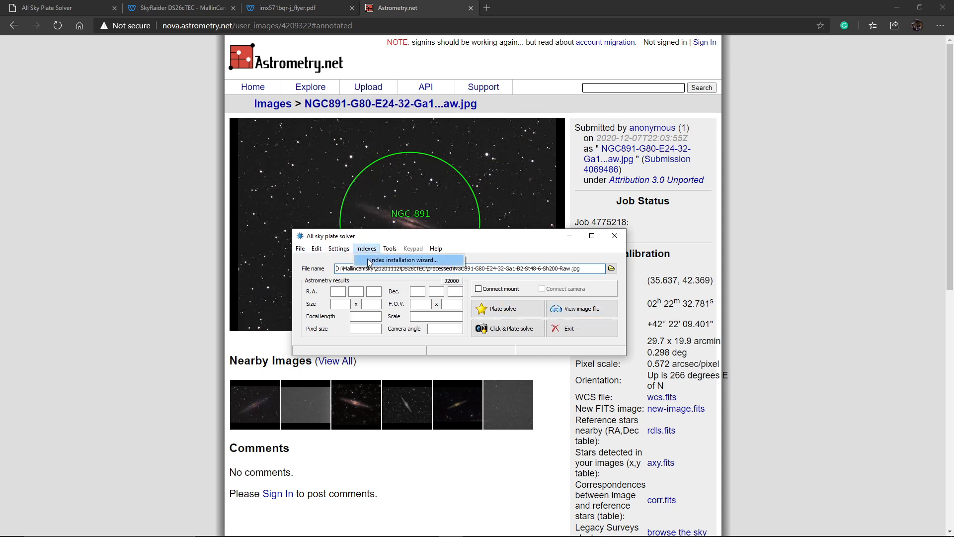
left_click(369, 260)
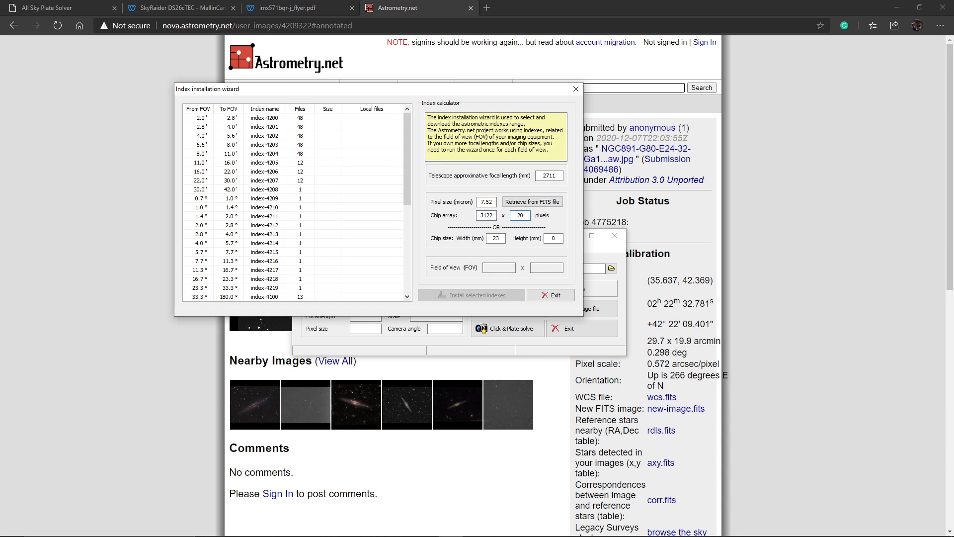
type("84")
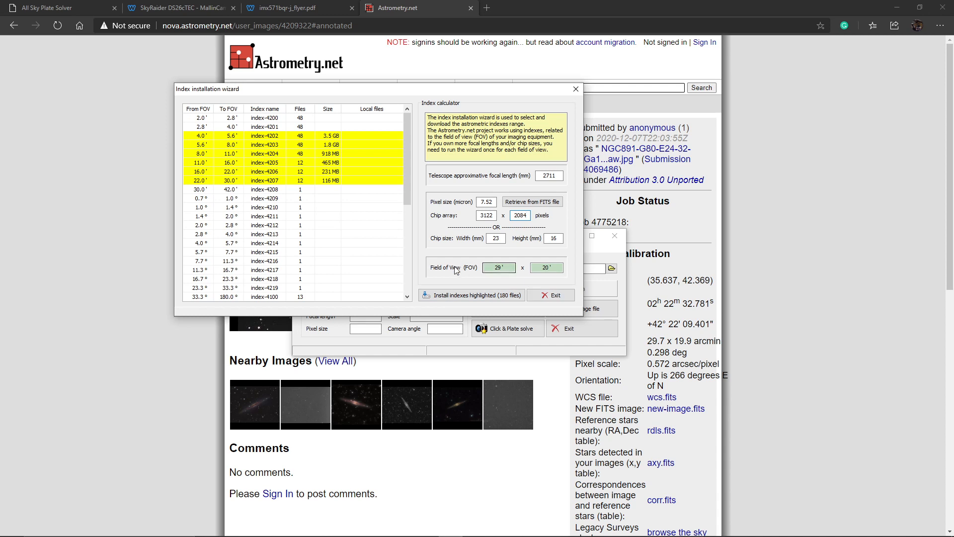
Download and install the highlighted indexes index-4202 through index-4207, close the wizard once finished, and decline registering the installation.
left_click(449, 296)
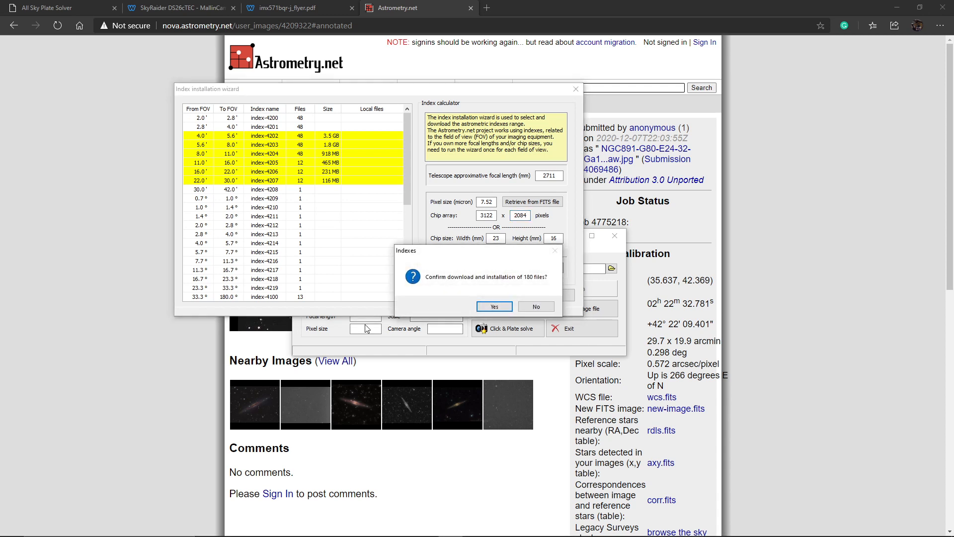
left_click(489, 309)
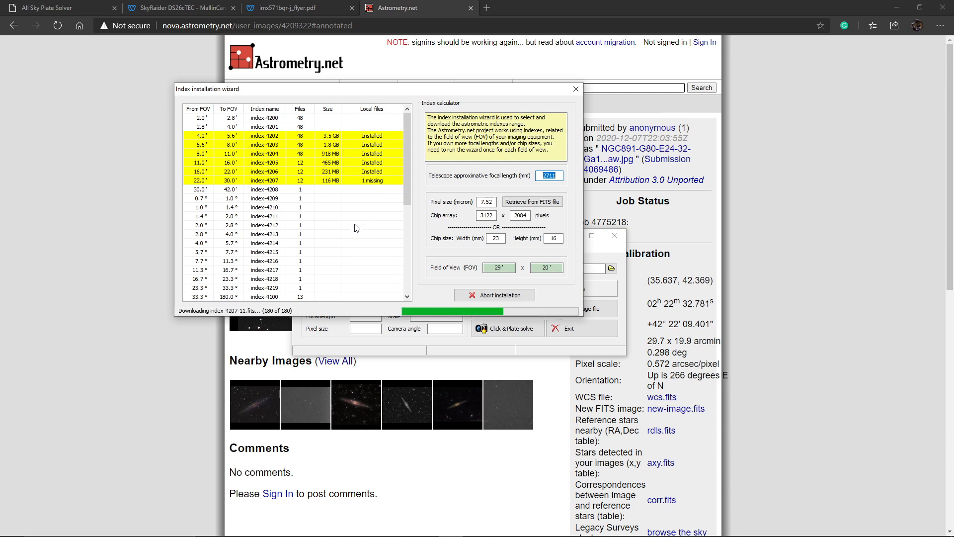
left_click(513, 306)
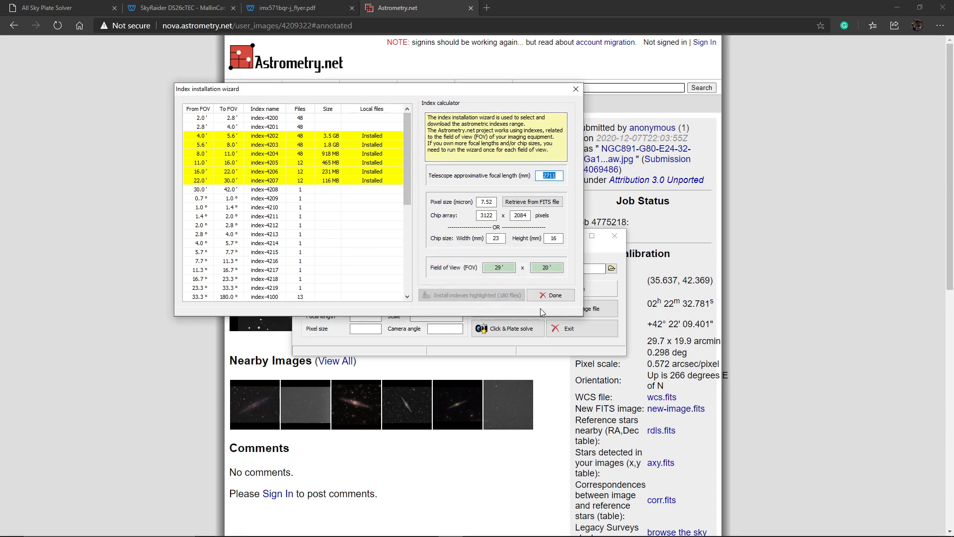
left_click(555, 297)
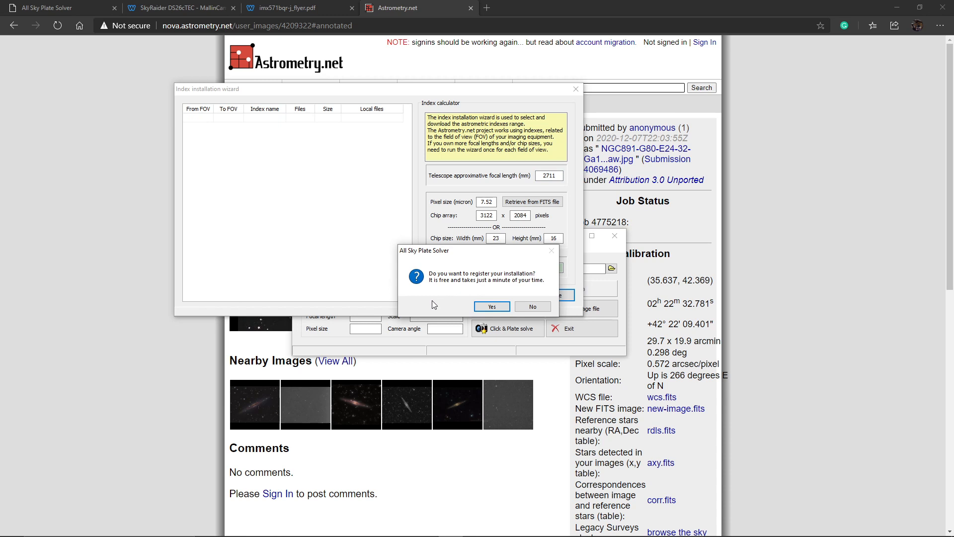
left_click(532, 306)
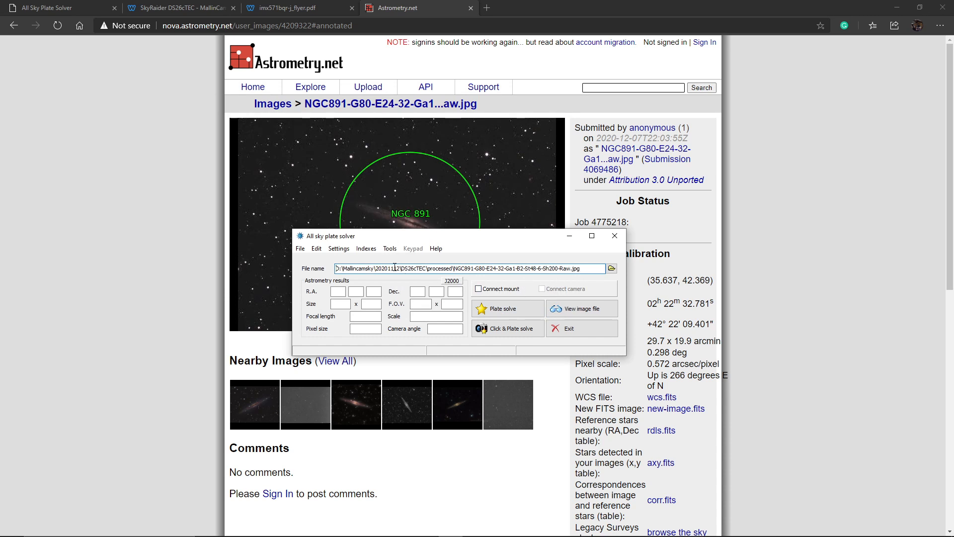
In the plate solver settings, enable Synchronize ASCOM mount with CPWI as the telescope driver and accept the settings.
left_click(343, 249)
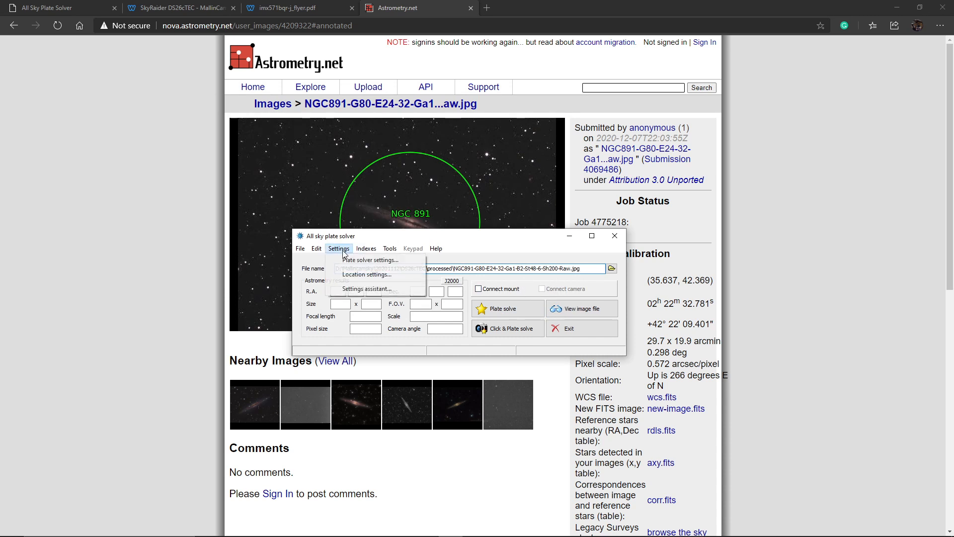
left_click(345, 261)
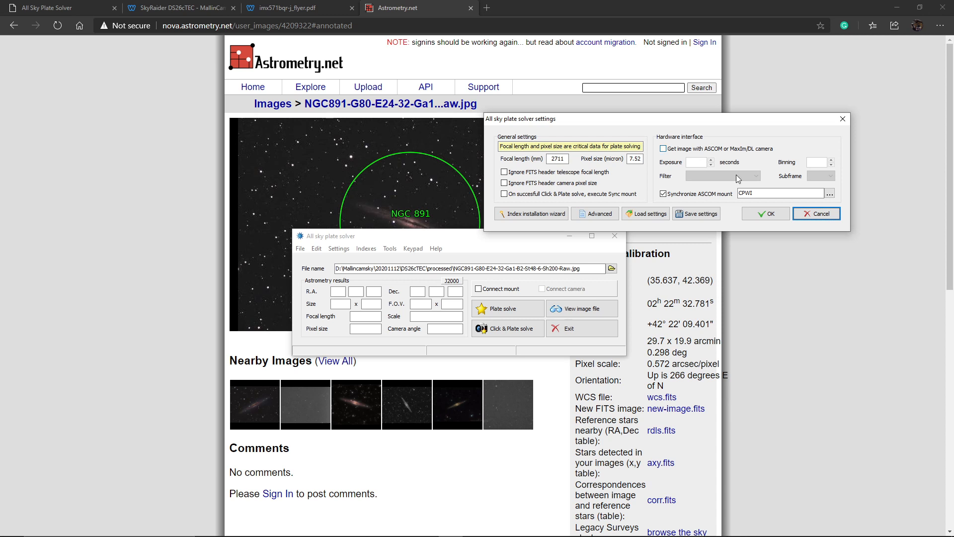
left_click(664, 195)
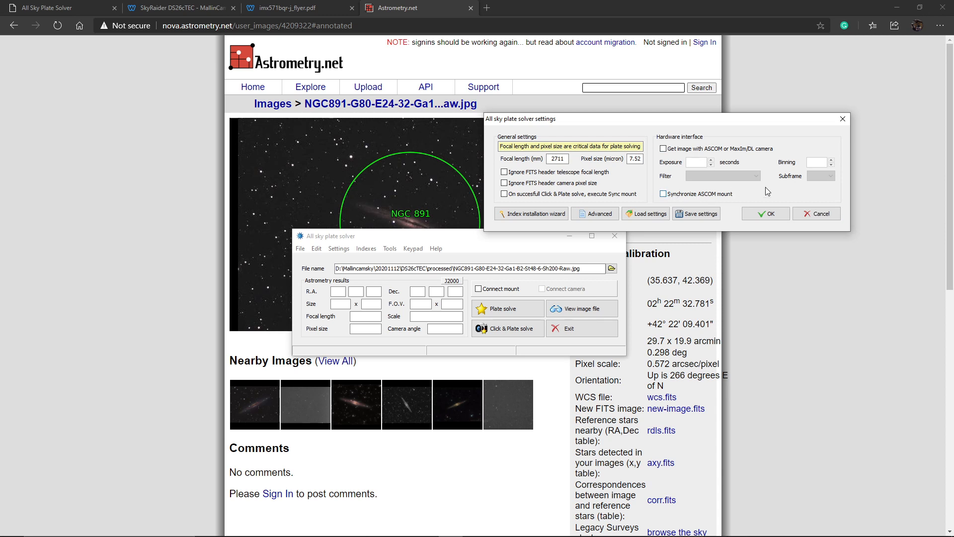
left_click(664, 195)
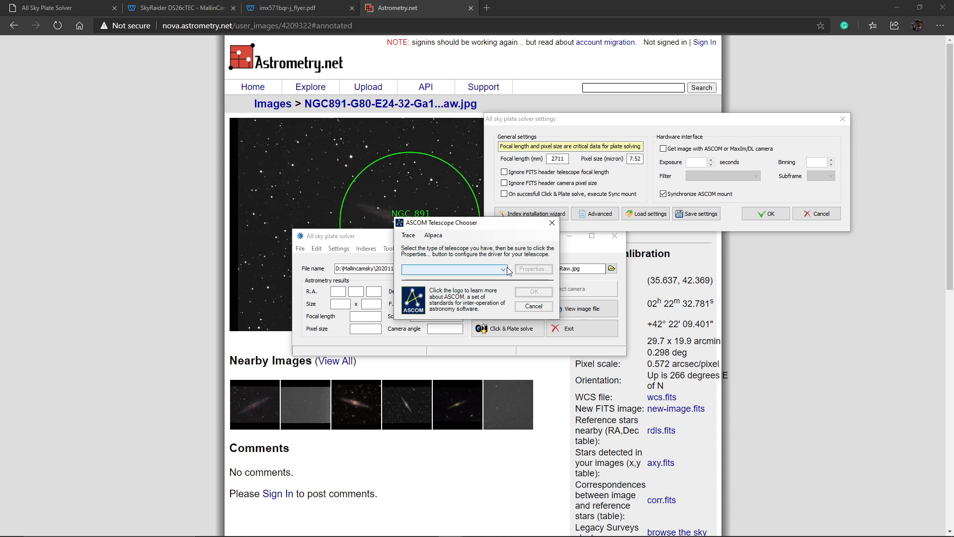
left_click(503, 269)
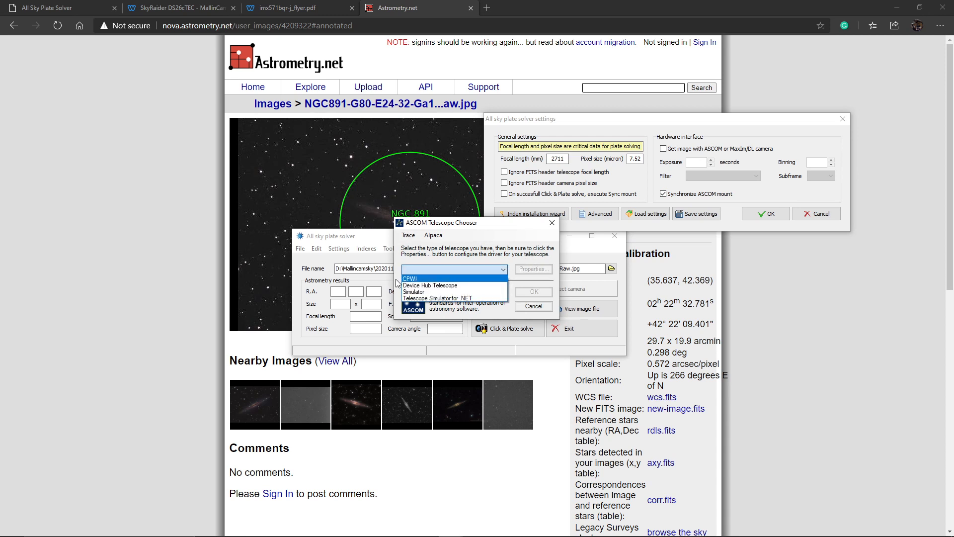
left_click(422, 280)
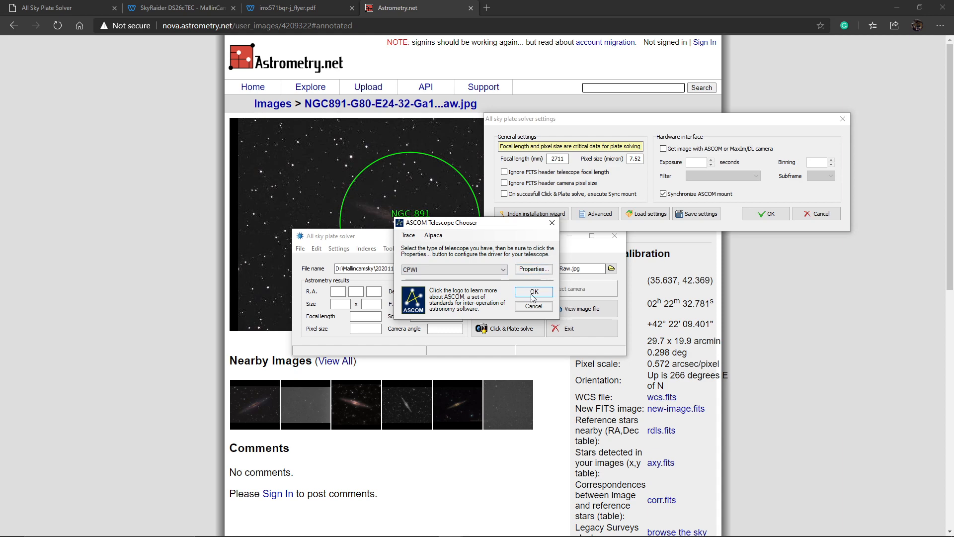
left_click(533, 291)
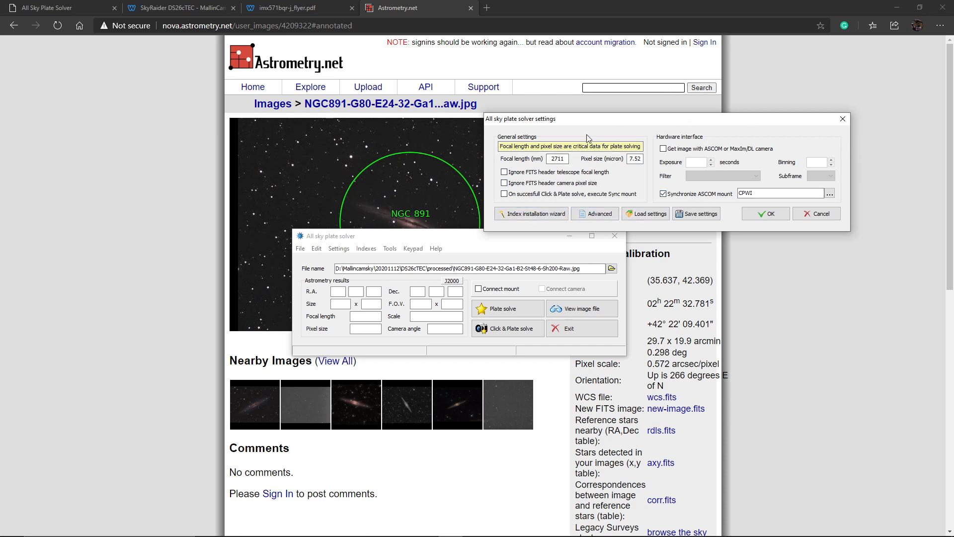
left_click(764, 213)
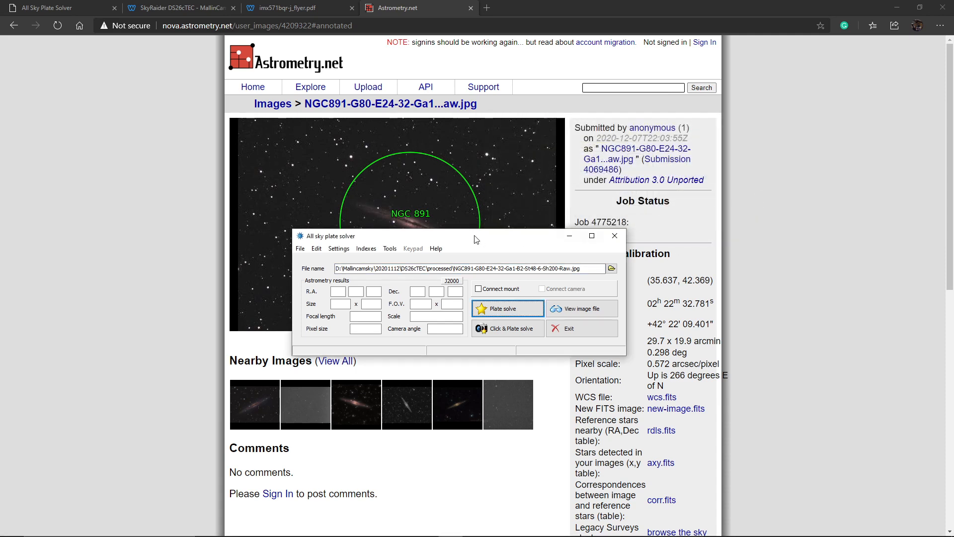
Save the settings as C14-F7-DS26-B2.asps in the PlateSolver folder under Documents, replacing the existing file.
left_click(301, 249)
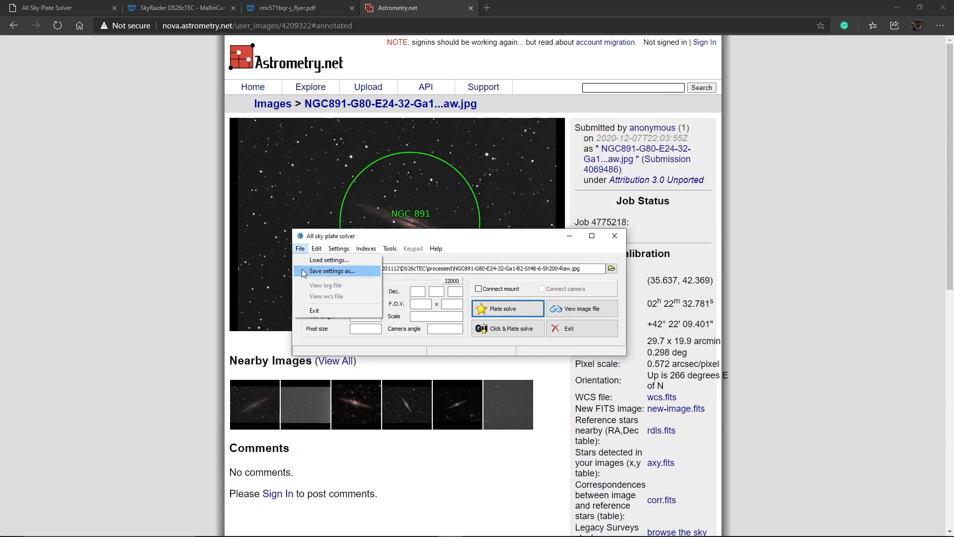
left_click(303, 271)
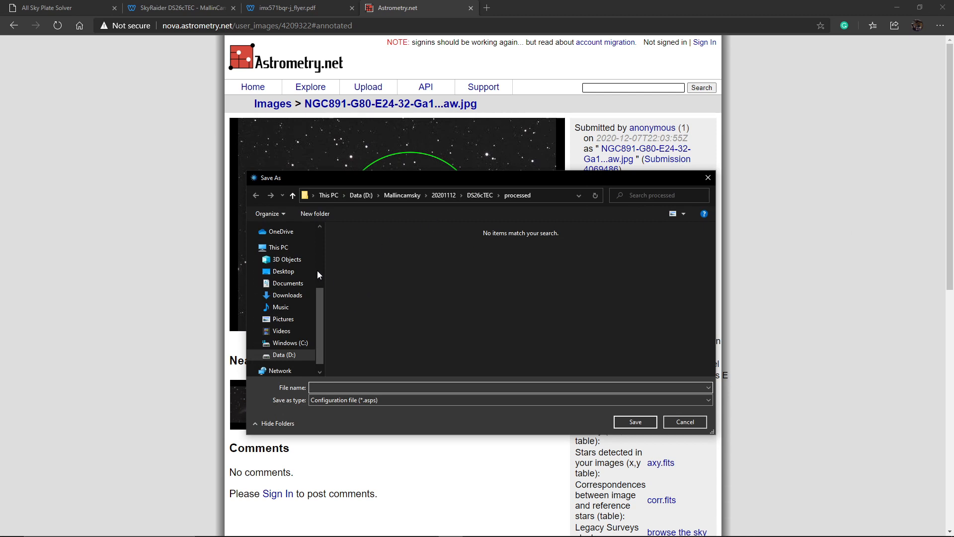
left_click(287, 284)
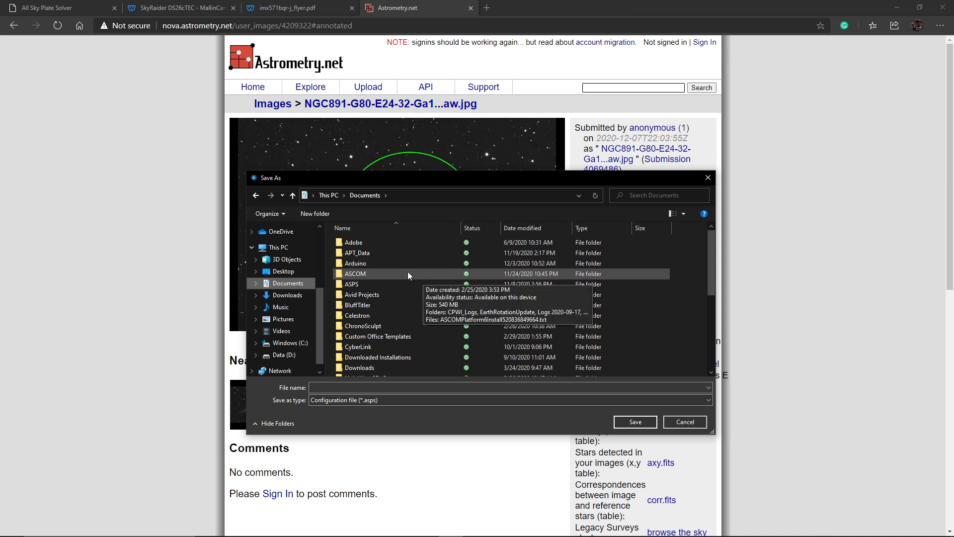
scroll(405, 298, "down", 4)
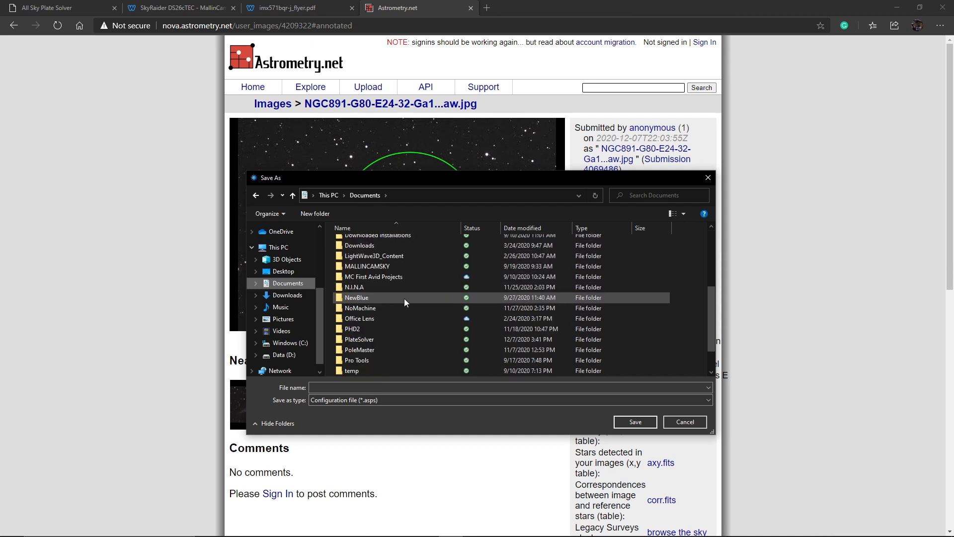
scroll(404, 283, "down", 1)
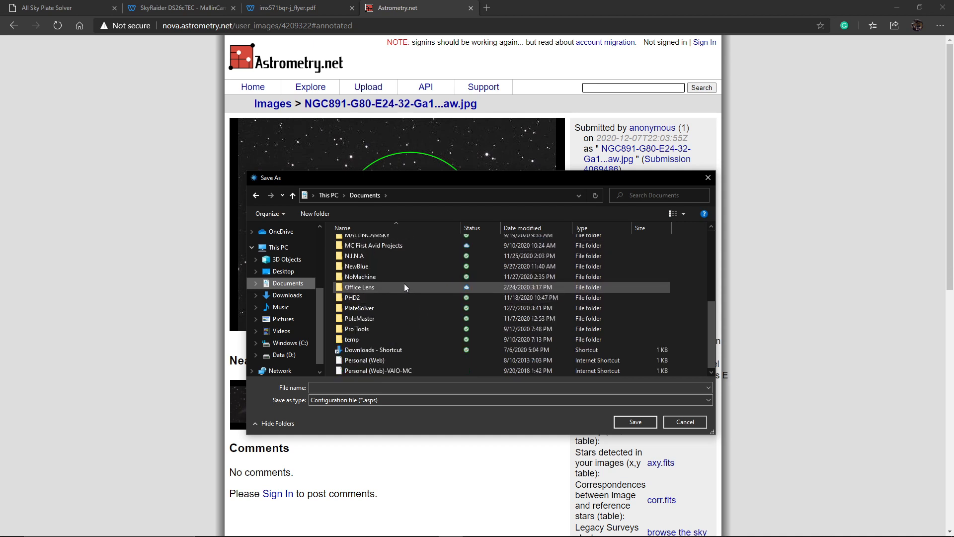
double_click(396, 309)
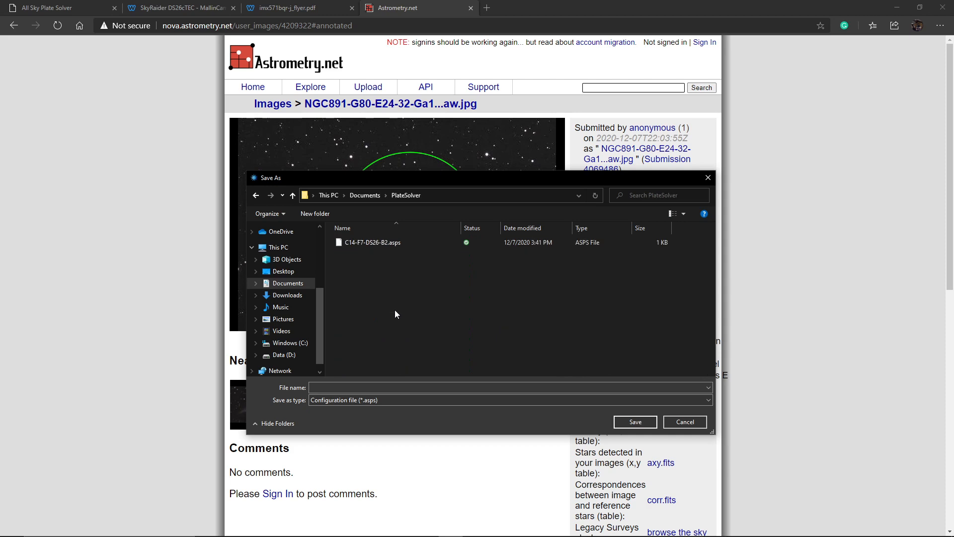
left_click(342, 244)
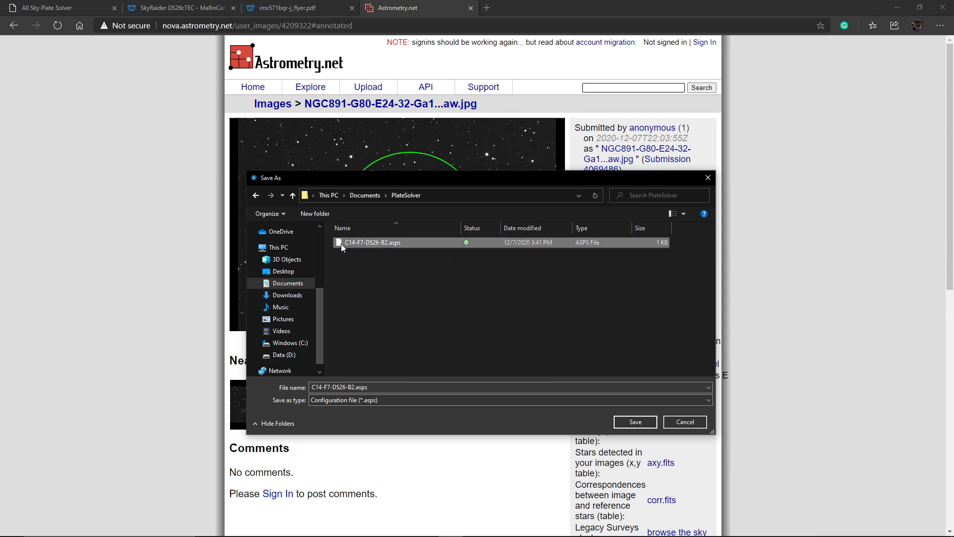
left_click(636, 422)
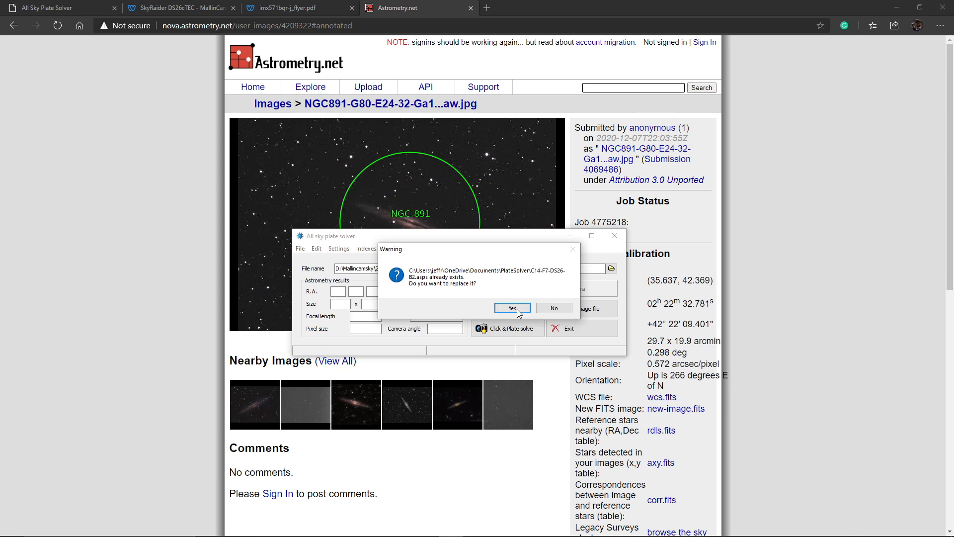
left_click(513, 308)
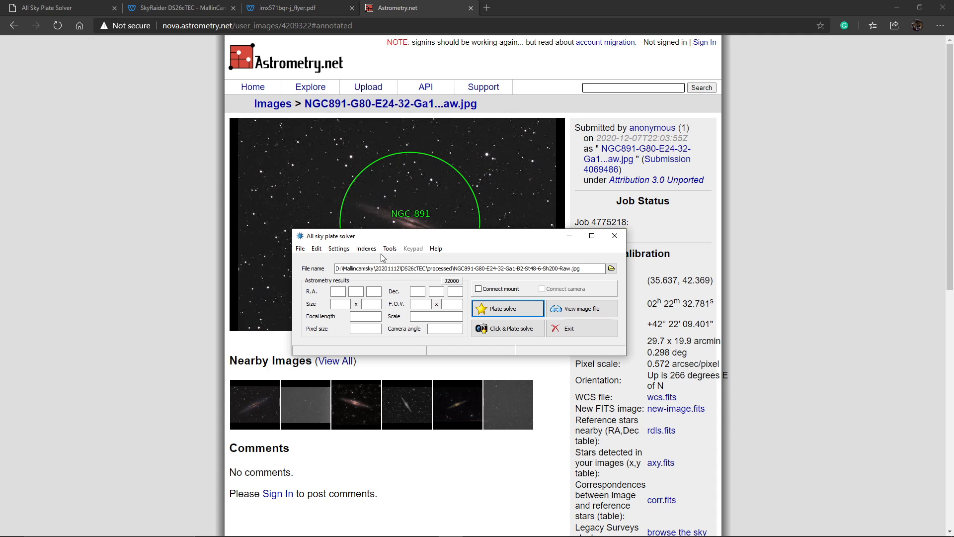
Reopen the index installation wizard to check which indexes are installed locally, and close it.
left_click(368, 248)
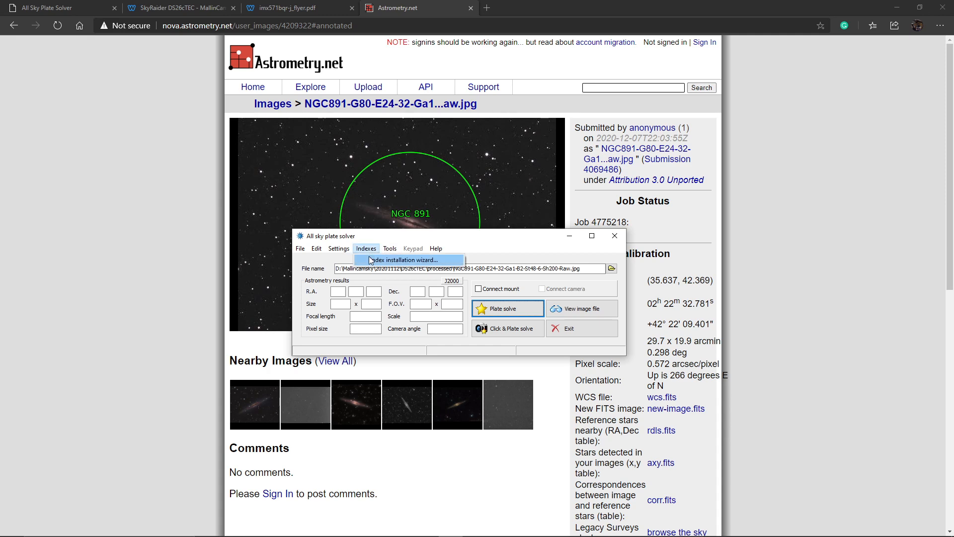
left_click(372, 260)
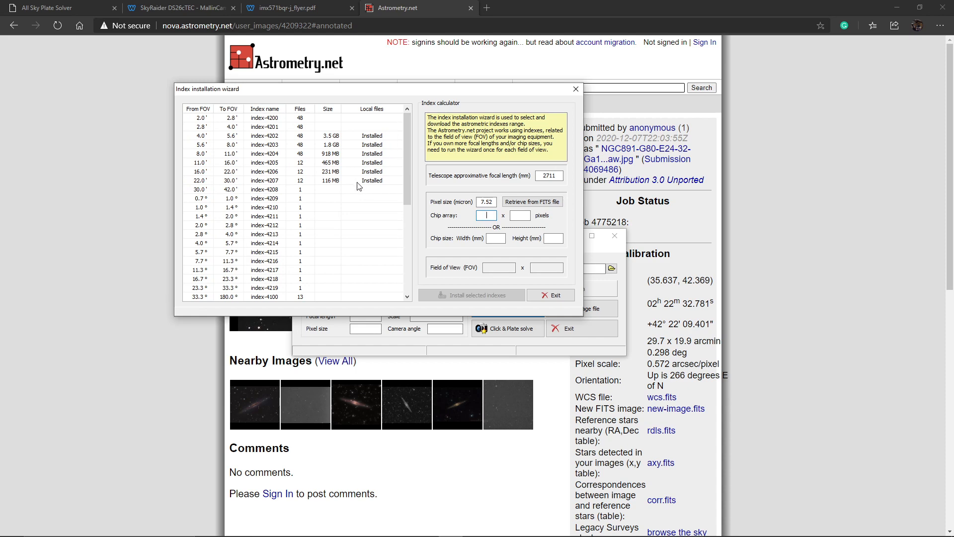
left_click(559, 295)
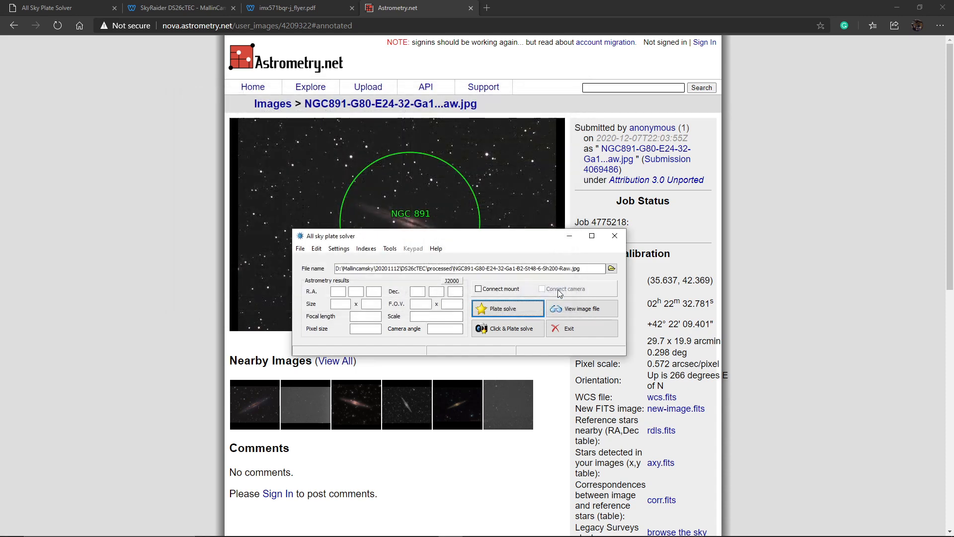
Load NGC891-G80-E24-32-Ga1-B2-St48-6-Sh200-Raw.jpg from D:\Mallincamsky\20201112\DS26cTEC\processed as the image to solve.
left_click(611, 269)
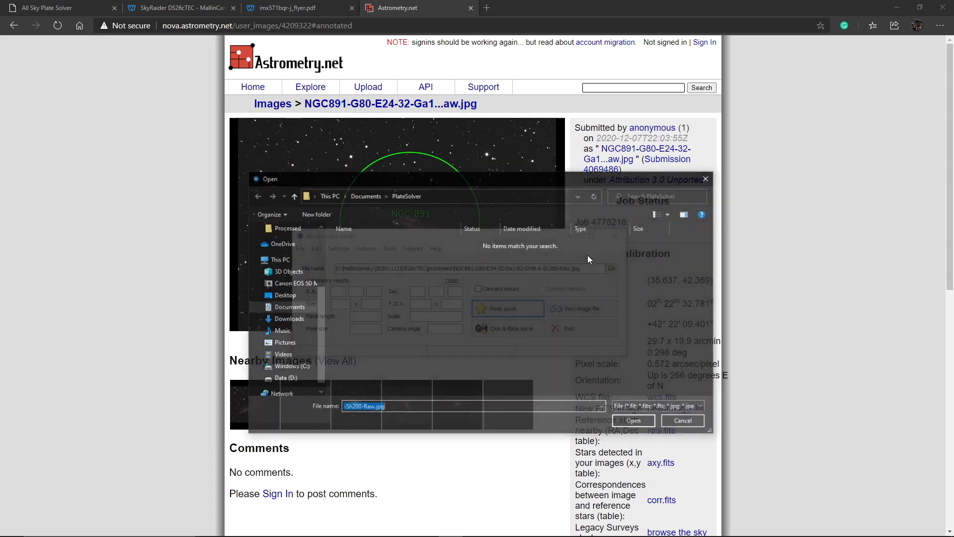
left_click(284, 379)
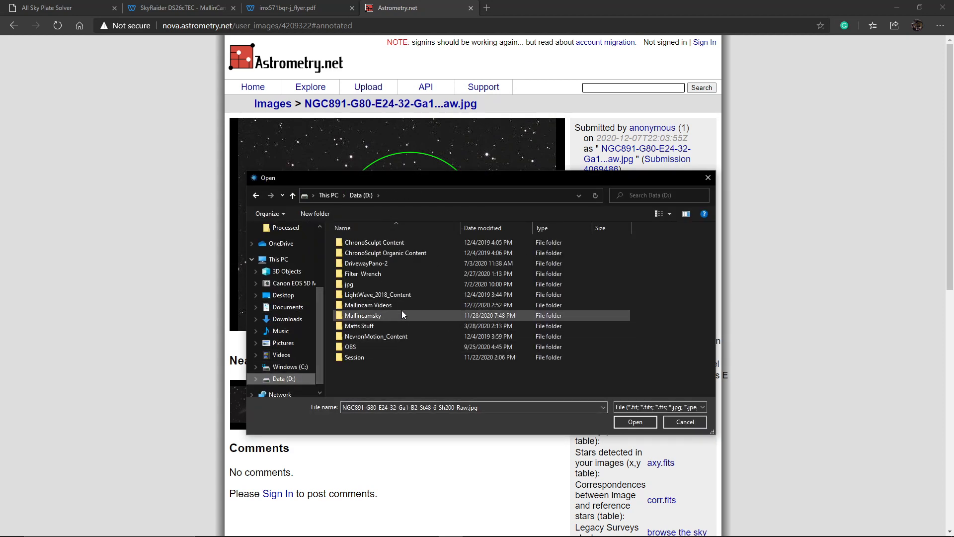
double_click(402, 311)
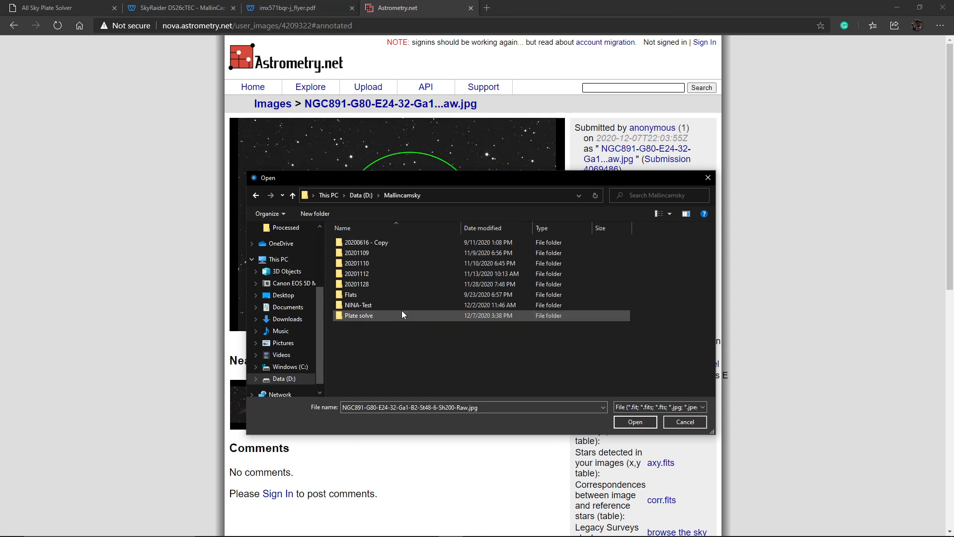
double_click(383, 273)
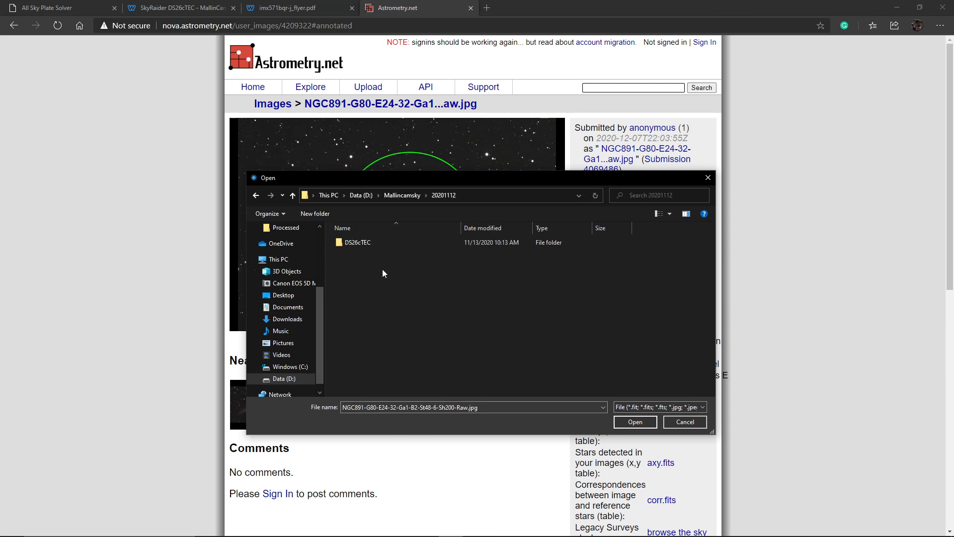
double_click(377, 242)
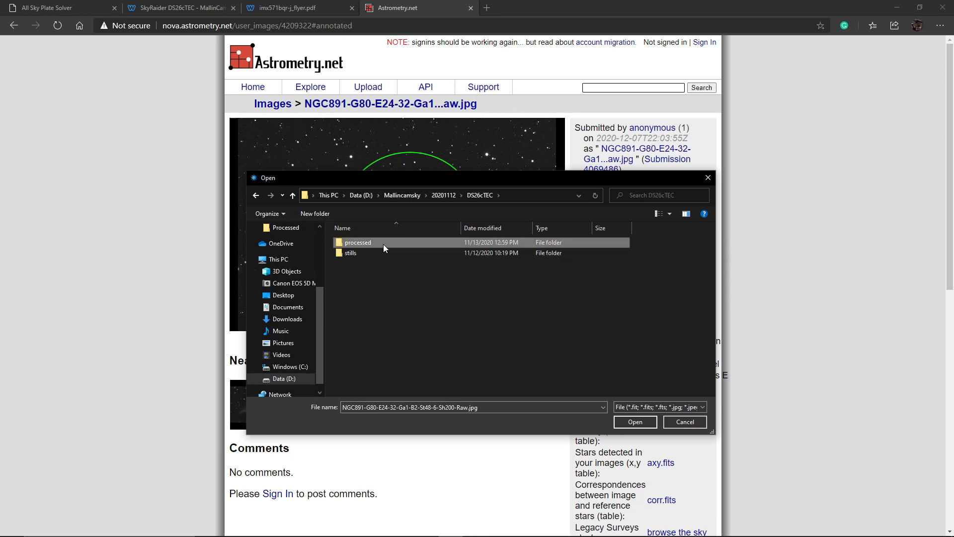
double_click(383, 244)
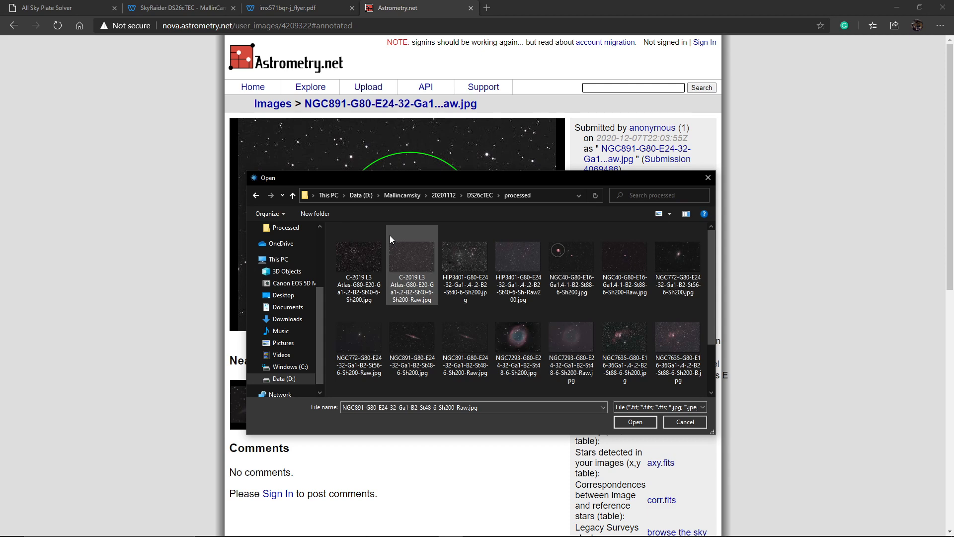
double_click(467, 333)
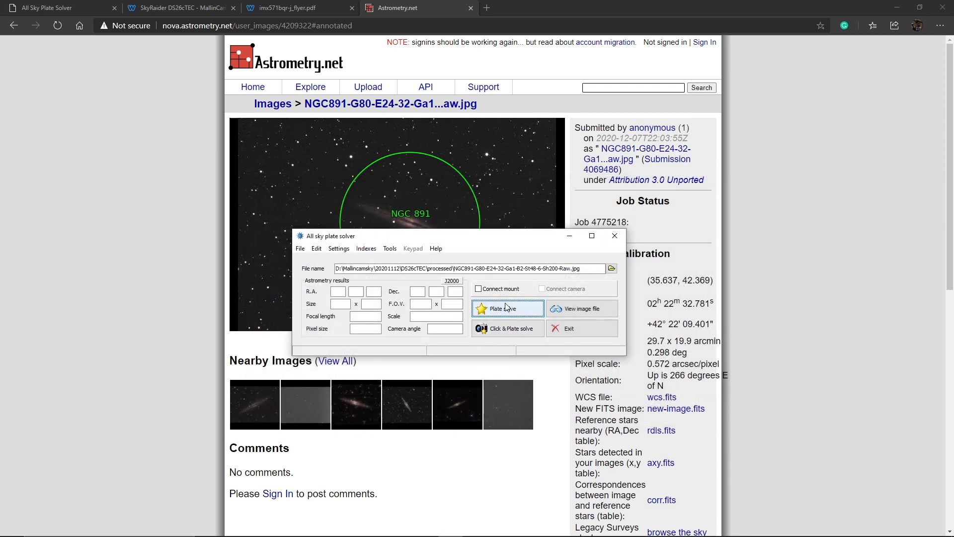
Plate solve the loaded NGC891 image and decline synchronizing the mount with the result.
left_click(507, 307)
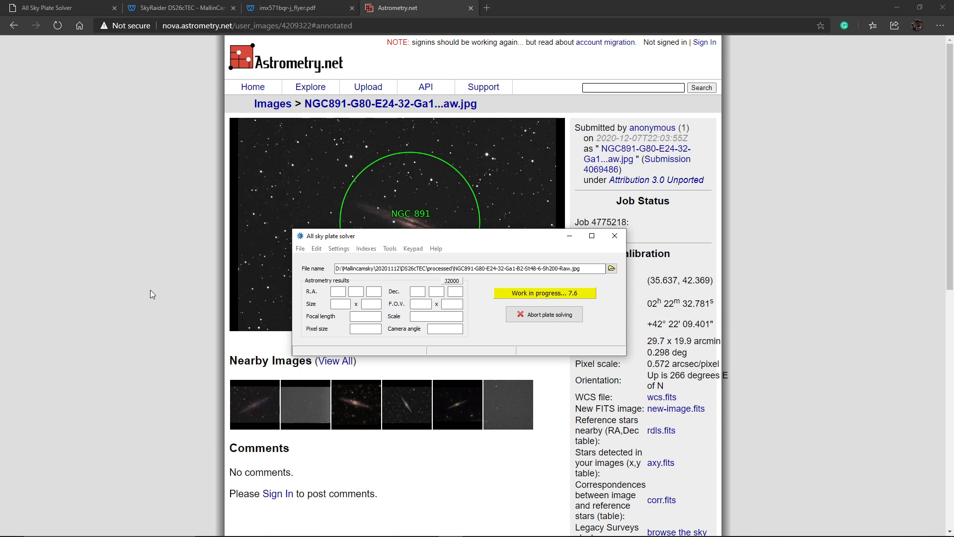
mouse_move(553, 182)
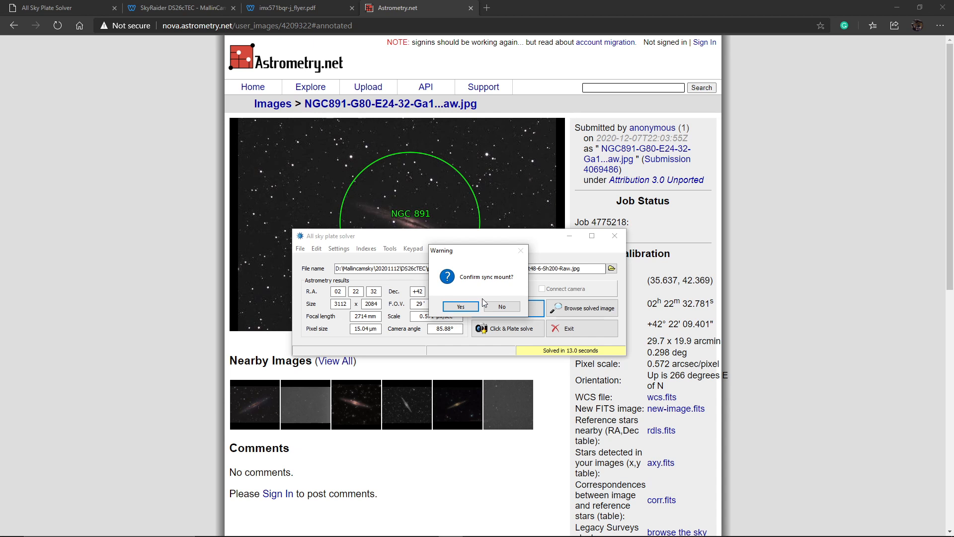
left_click(503, 307)
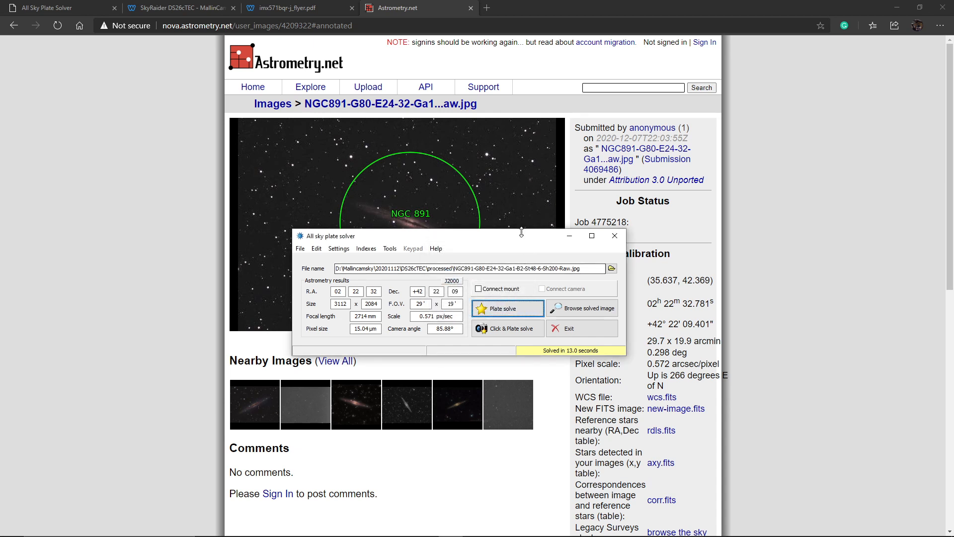
Move the plate solver window clear of the Astrometry.net calibration values and annotated image to compare both solutions.
left_click_drag(523, 237, 503, 223)
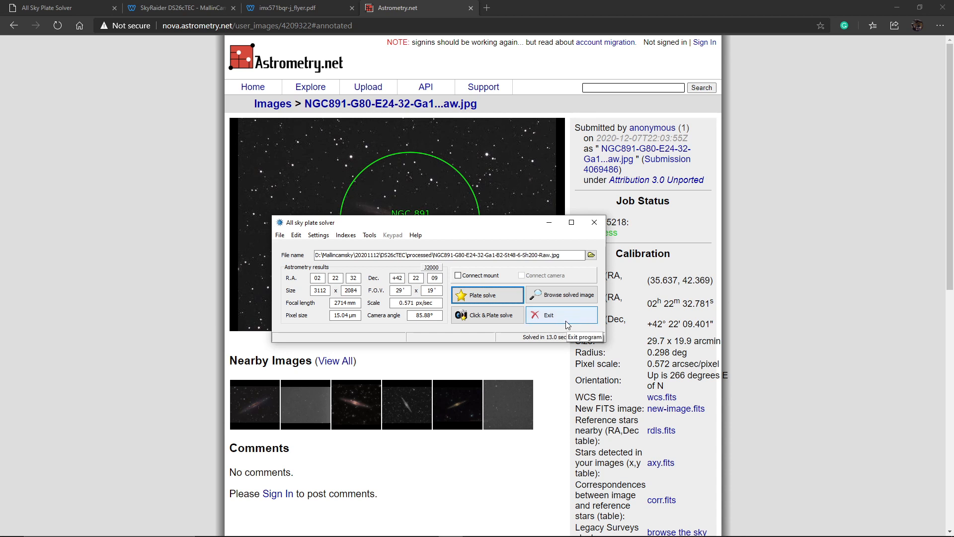
left_click_drag(514, 228, 511, 287)
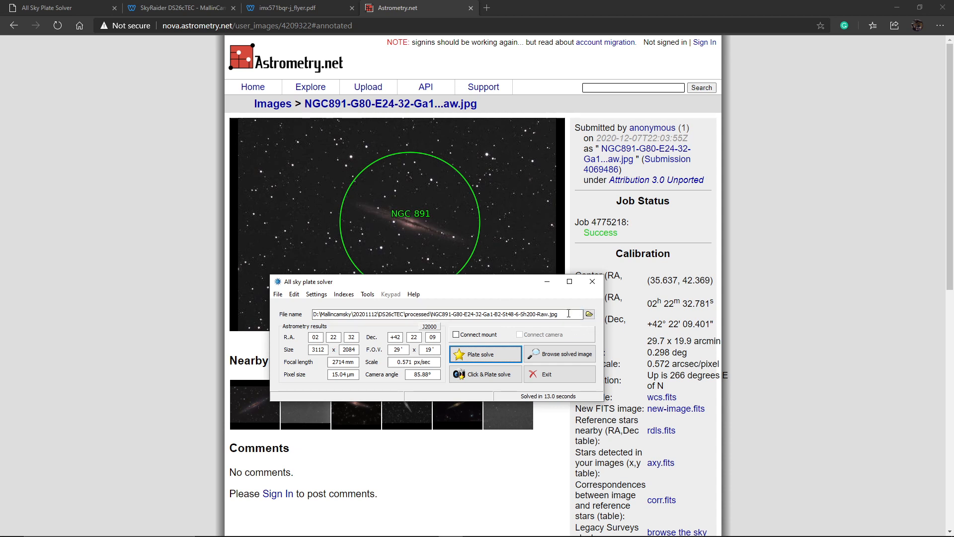
Exit the plate solver and close the browser and the Astrometry folder window.
left_click(472, 359)
left_click(545, 375)
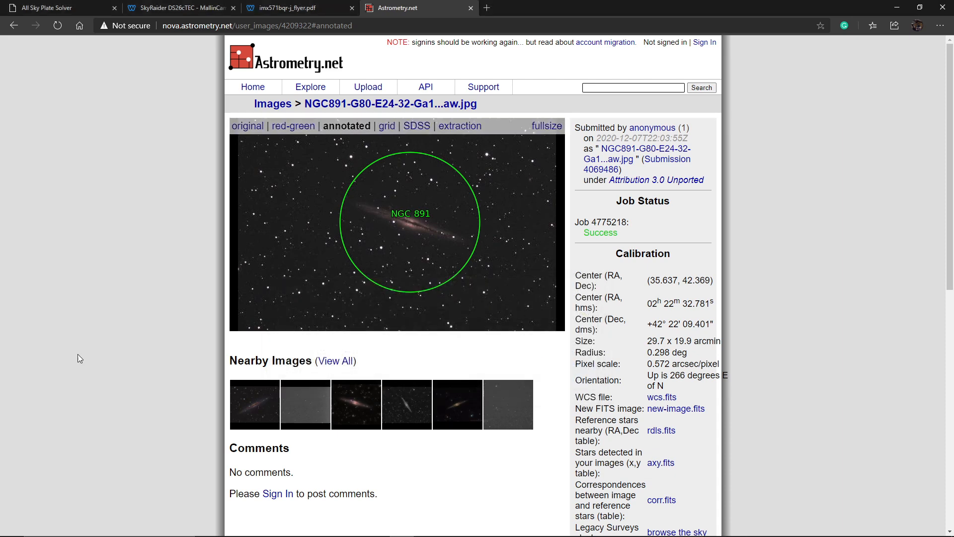
left_click(942, 9)
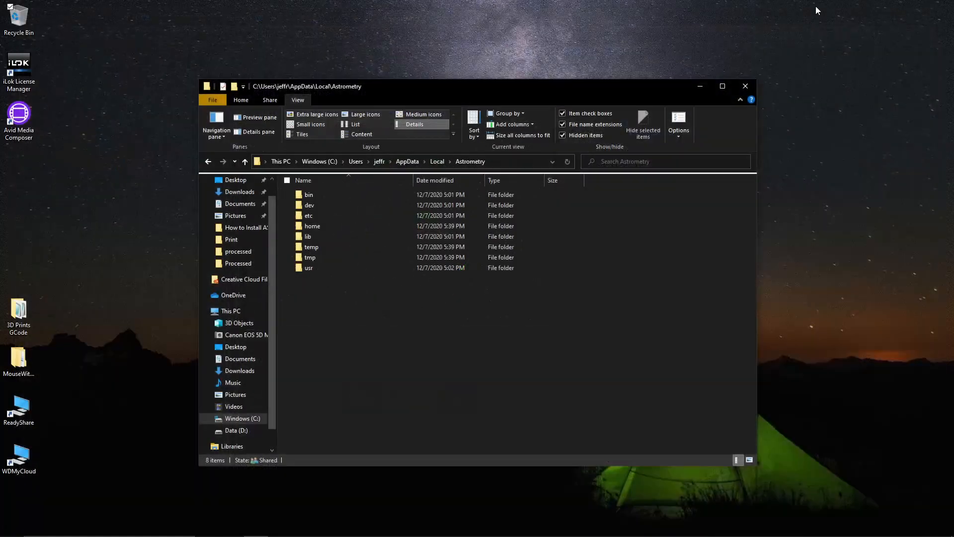
left_click(747, 86)
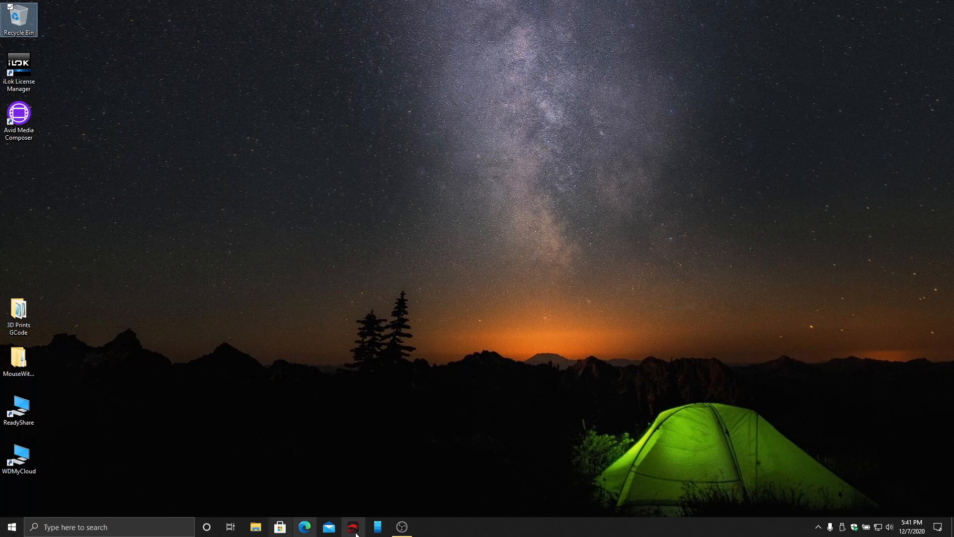
left_click(402, 527)
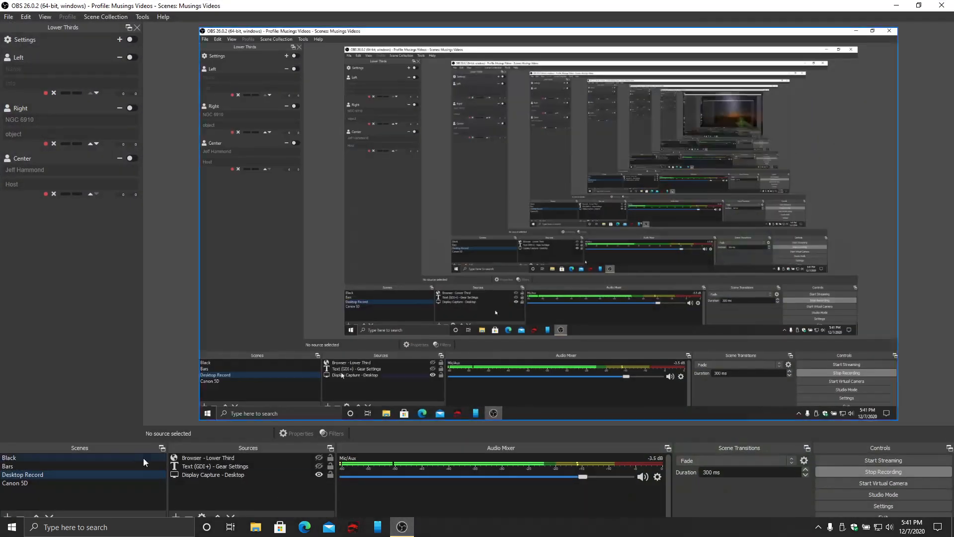